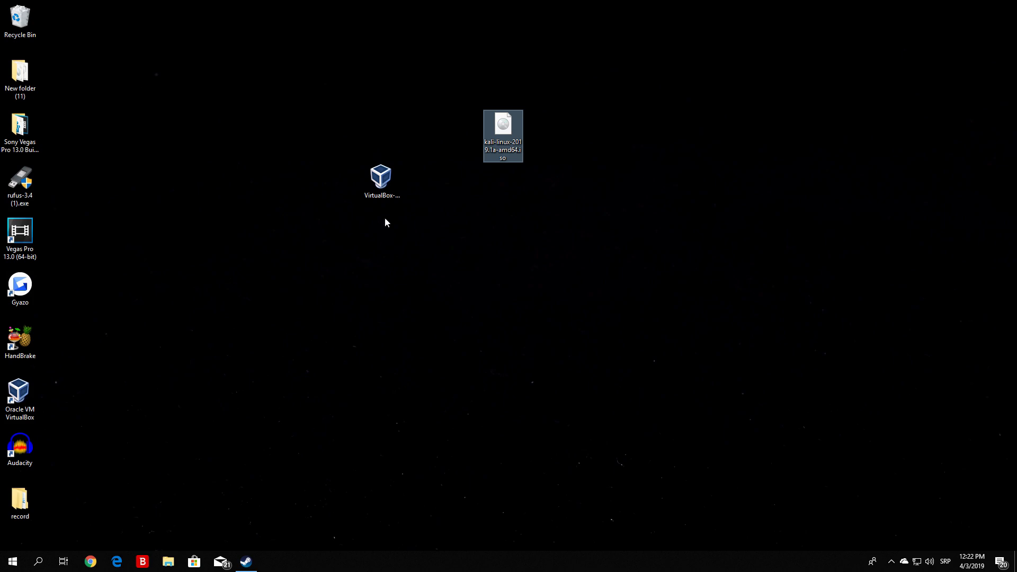
Delete the VirtualBox installer file from the desktop.
{"action": "left_click", "coordinate": [458, 80]}
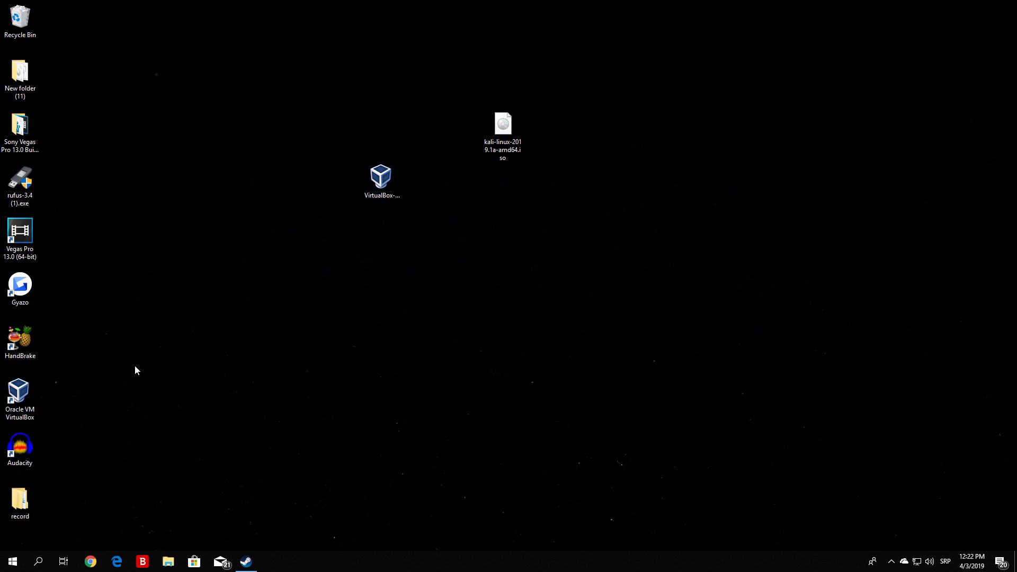
{"action": "left_click", "coordinate": [15, 403]}
{"action": "left_click", "coordinate": [384, 183]}
{"action": "left_click_drag", "start_coordinate": [426, 275], "coordinate": [276, 142]}
{"action": "key", "text": "Delete"}
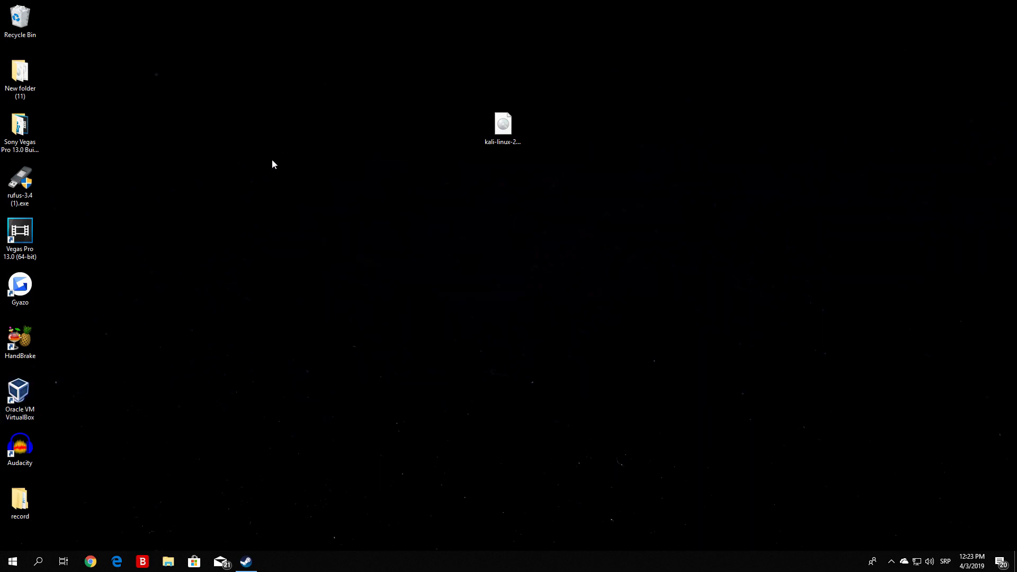
Launch Oracle VM VirtualBox and arrange its window so the Kali Linux ISO on the desktop stays uncovered.
{"action": "left_click_drag", "start_coordinate": [500, 133], "coordinate": [299, 135]}
{"action": "left_click", "coordinate": [13, 400]}
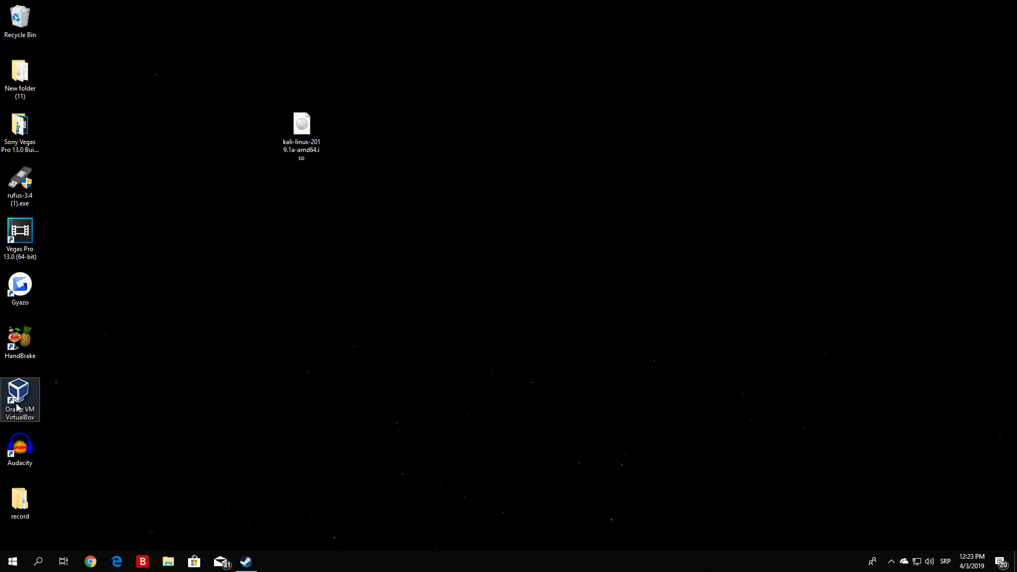
{"action": "double_click", "coordinate": [16, 409]}
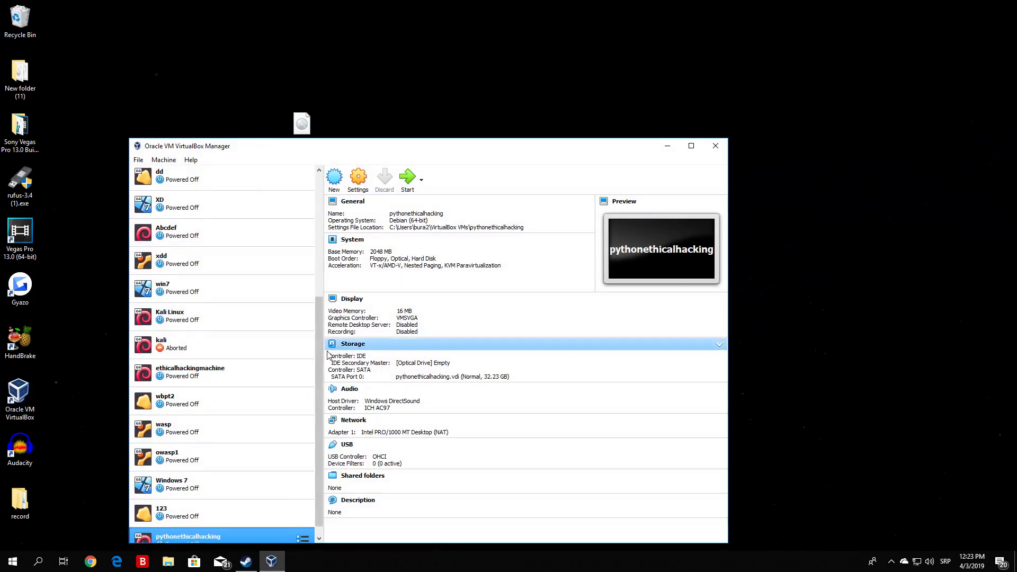
{"action": "left_click_drag", "start_coordinate": [320, 359], "coordinate": [320, 373]}
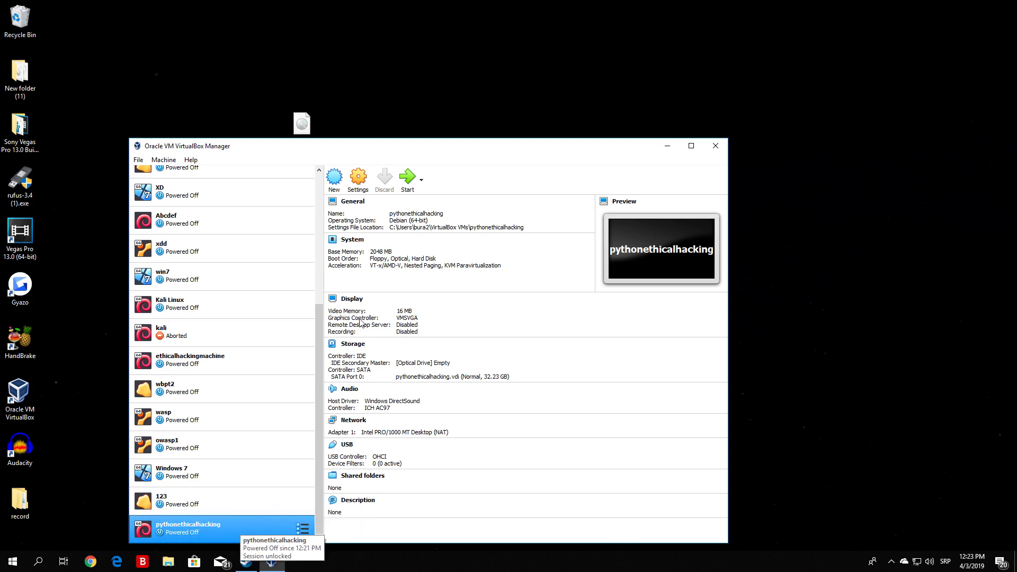
{"action": "left_click_drag", "start_coordinate": [456, 150], "coordinate": [691, 112]}
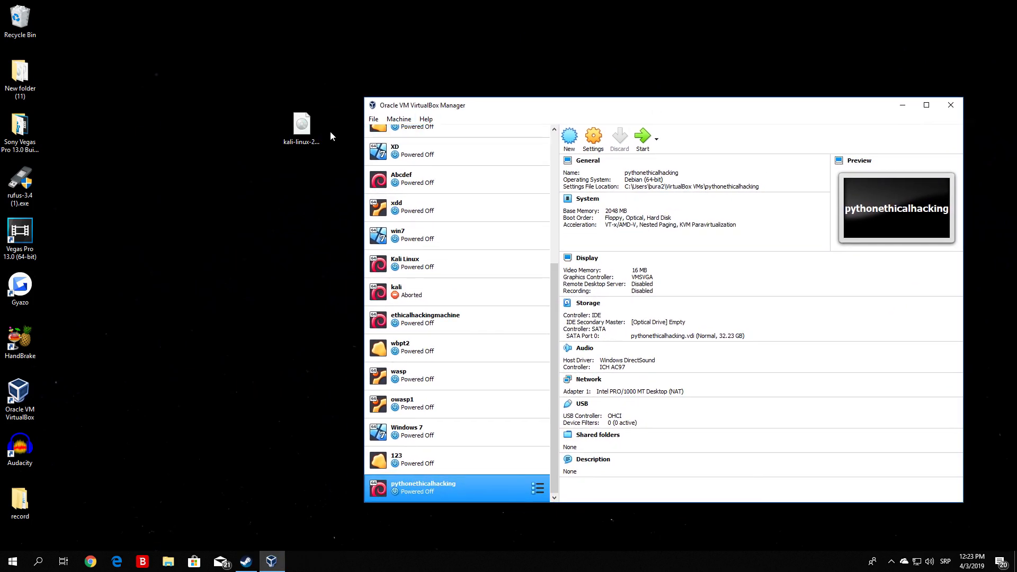
{"action": "left_click_drag", "start_coordinate": [302, 126], "coordinate": [222, 127]}
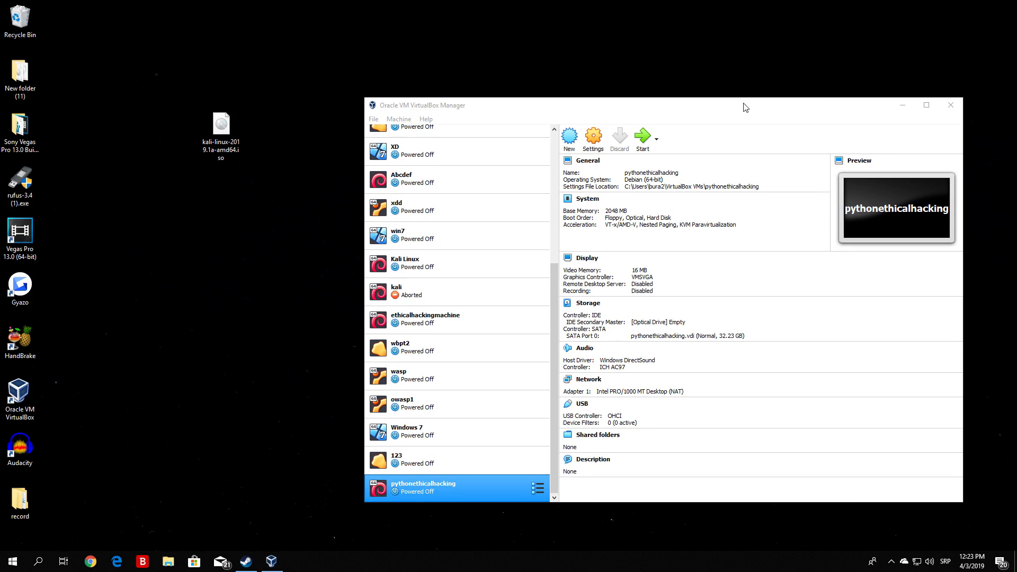
{"action": "left_click_drag", "start_coordinate": [742, 105], "coordinate": [674, 80]}
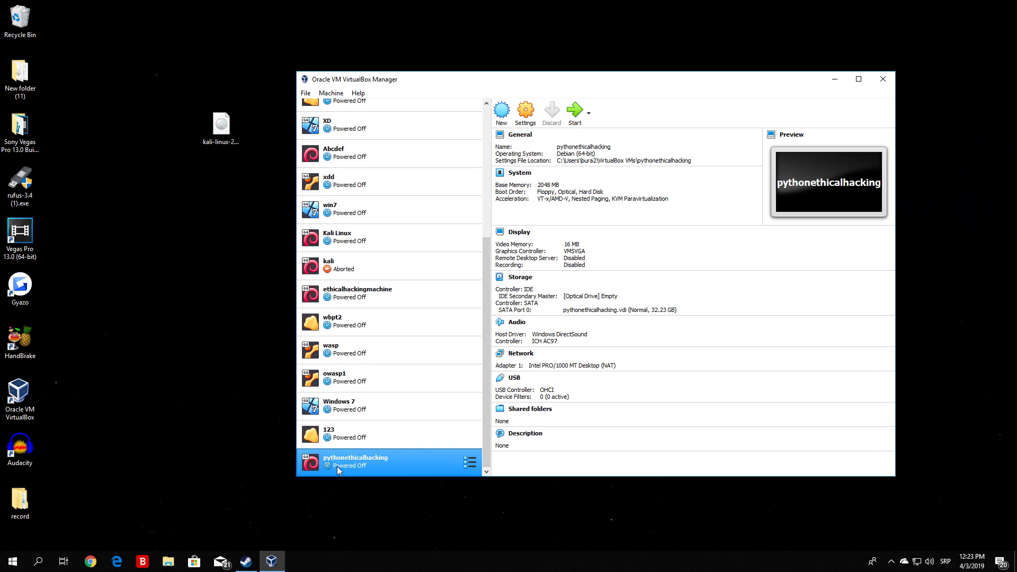
Open the pythonethicalhacking machine's settings and review its general advanced, description and disk encryption options.
{"action": "left_click", "coordinate": [526, 121]}
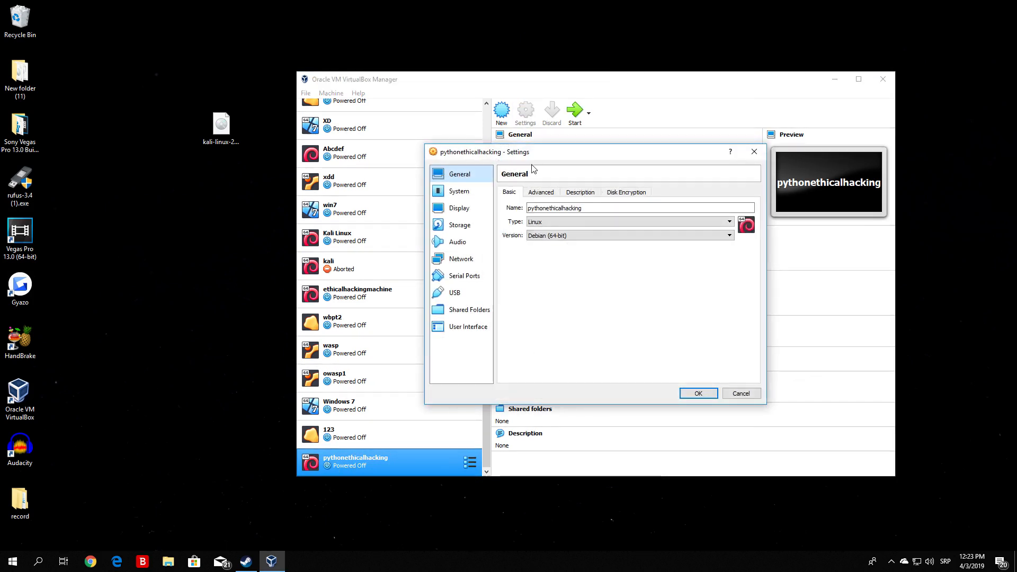
{"action": "left_click_drag", "start_coordinate": [553, 152], "coordinate": [489, 163]}
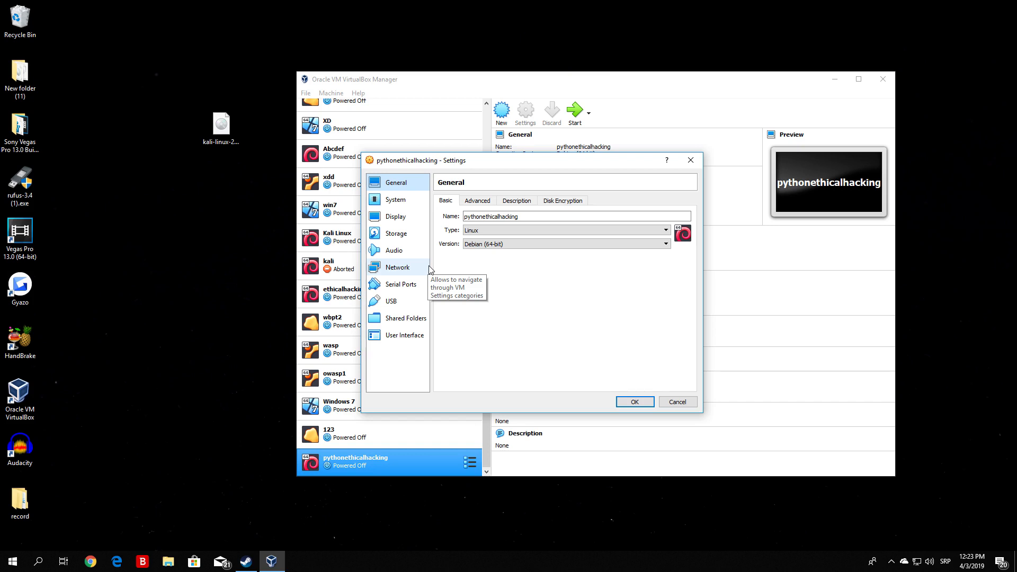
{"action": "left_click", "coordinate": [486, 206]}
{"action": "left_click", "coordinate": [517, 206]}
{"action": "left_click", "coordinate": [564, 205]}
Try 2 processors and a 48% execution cap for the machine, and return them to 1 and 100%.
{"action": "left_click", "coordinate": [402, 204]}
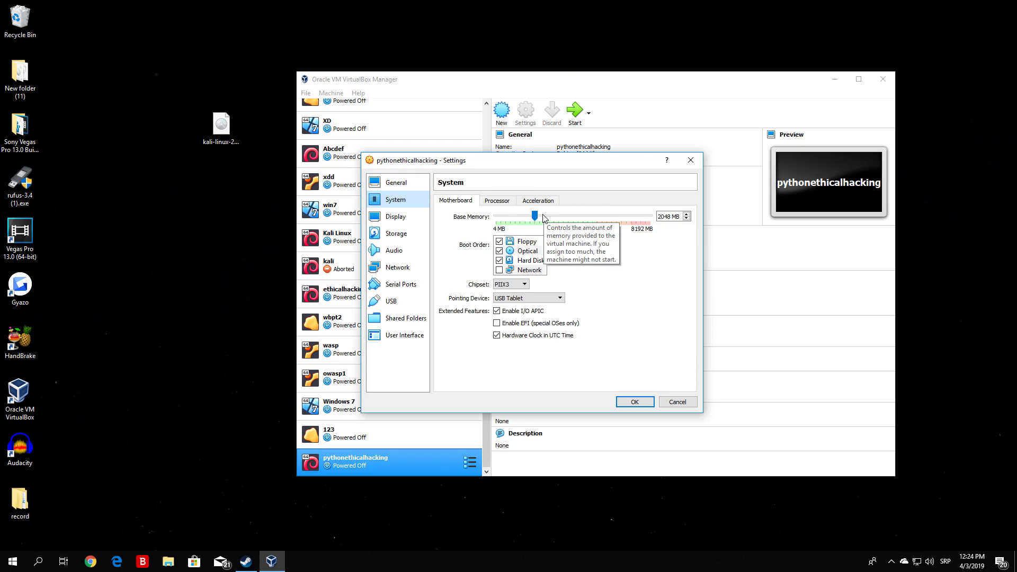
{"action": "left_click", "coordinate": [505, 204]}
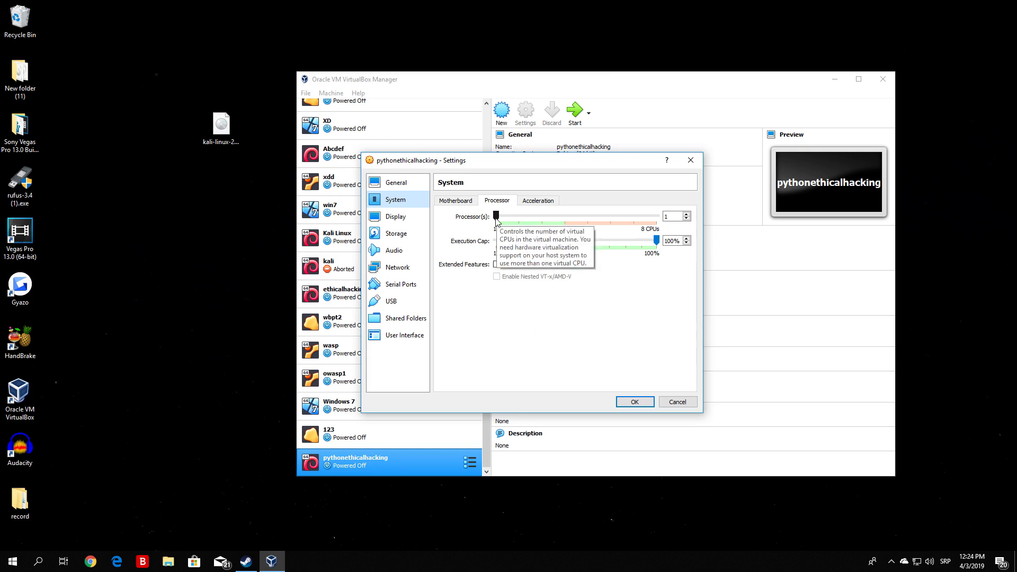
{"action": "left_click_drag", "start_coordinate": [496, 219], "coordinate": [526, 218]}
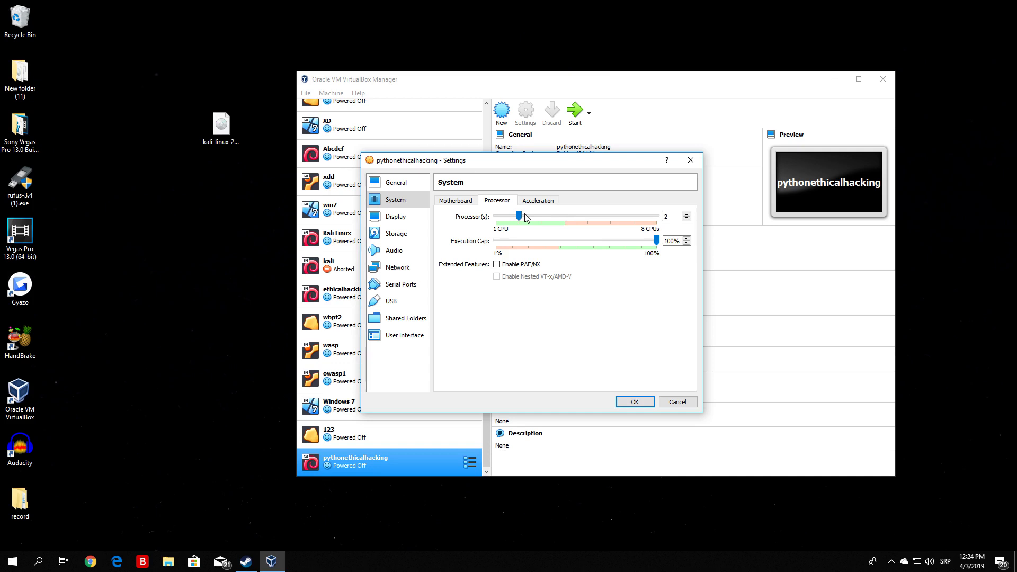
{"action": "left_click_drag", "start_coordinate": [518, 216], "coordinate": [495, 217]}
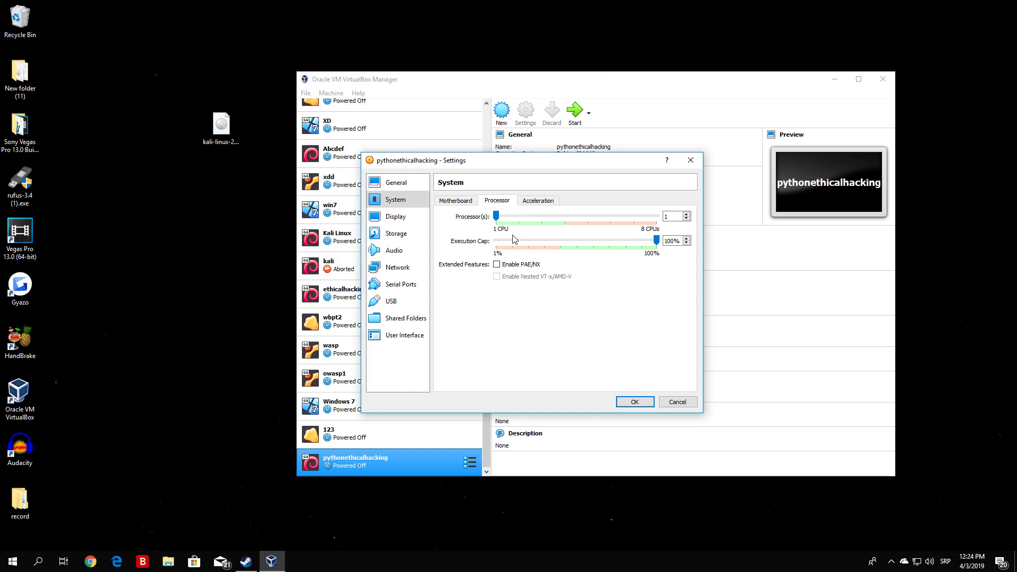
{"action": "left_click_drag", "start_coordinate": [657, 241], "coordinate": [575, 241]}
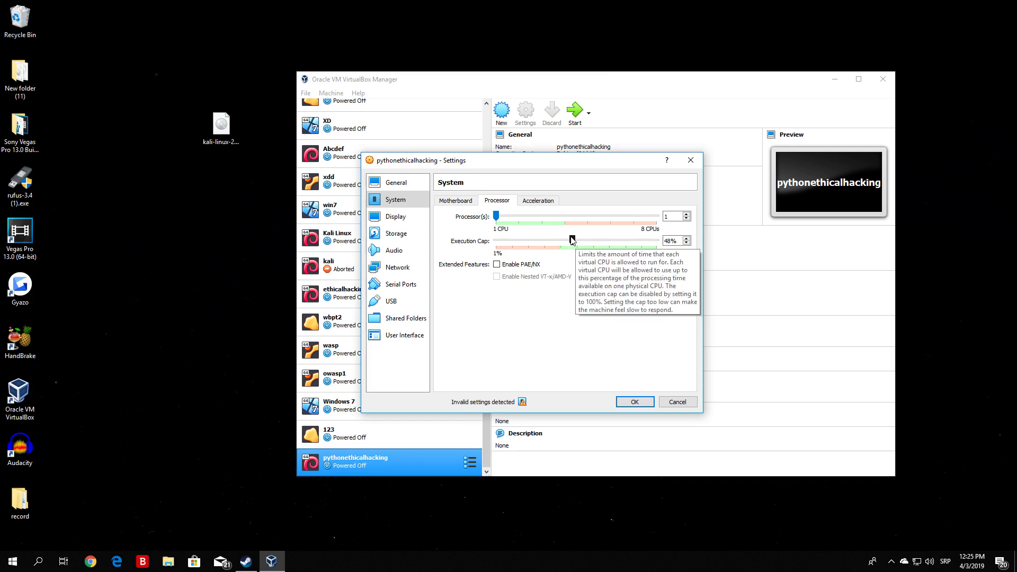
{"action": "left_click_drag", "start_coordinate": [572, 241], "coordinate": [657, 241]}
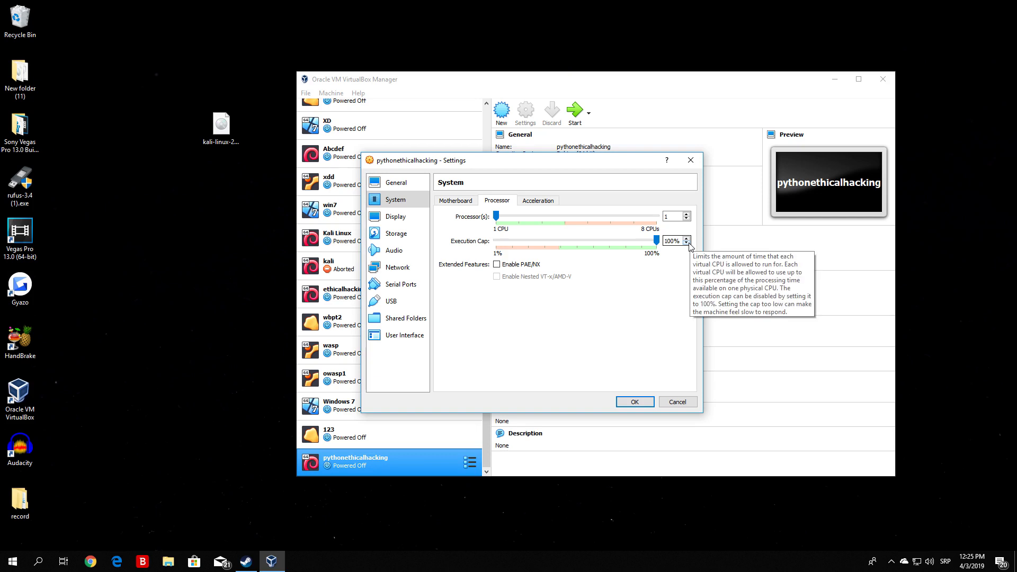
Review the machine's acceleration, motherboard and display settings.
{"action": "left_click", "coordinate": [536, 201]}
{"action": "left_click", "coordinate": [493, 204]}
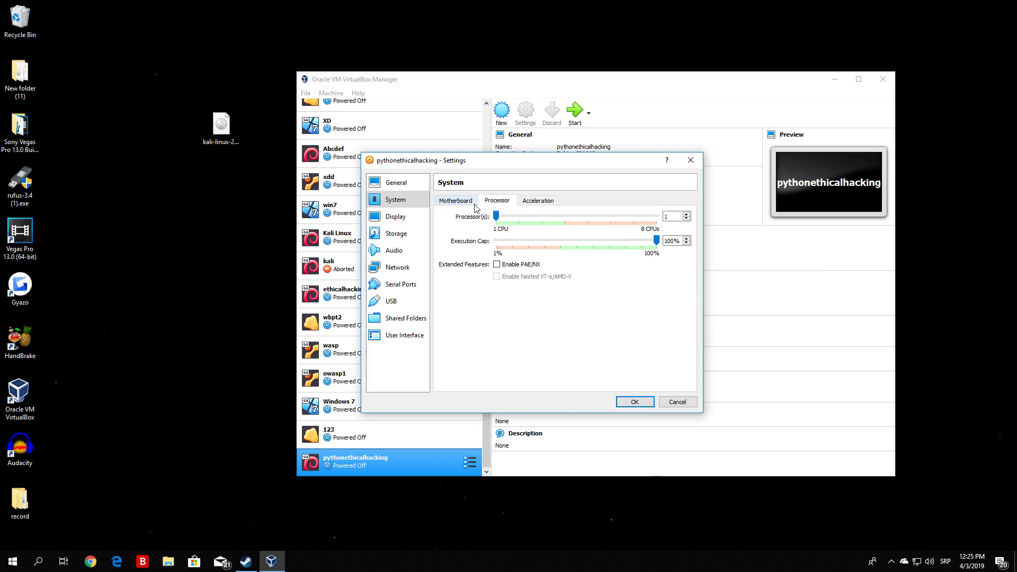
{"action": "left_click", "coordinate": [451, 201]}
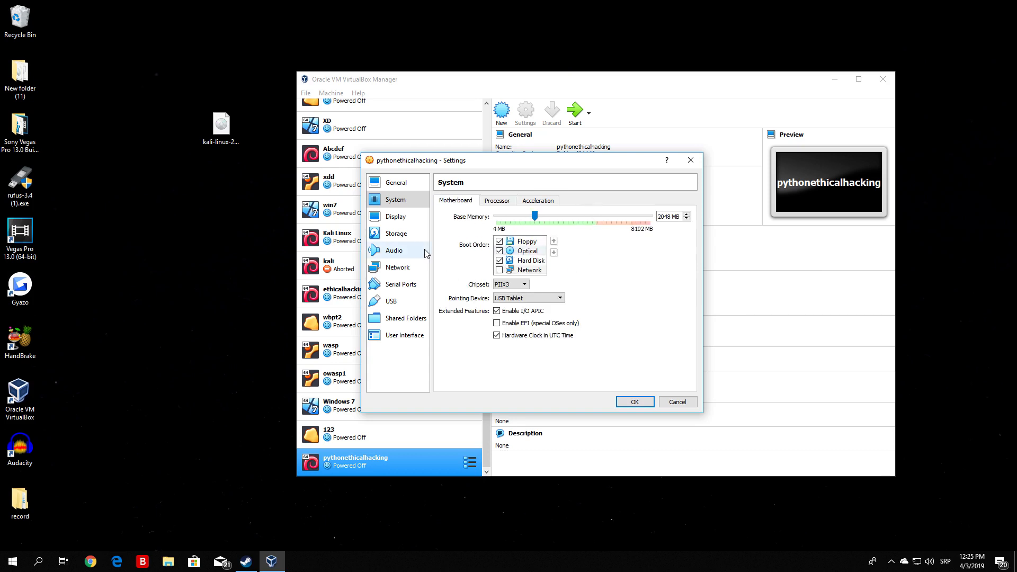
{"action": "left_click", "coordinate": [397, 217]}
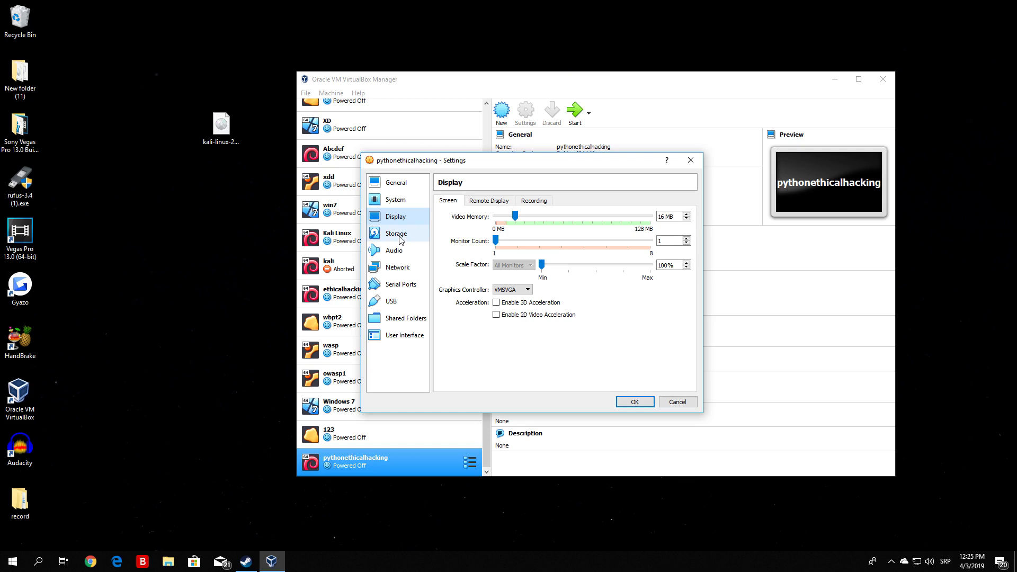
Remove the empty optical drive from the machine's IDE storage controller.
{"action": "left_click", "coordinate": [400, 238]}
{"action": "left_click", "coordinate": [224, 136]}
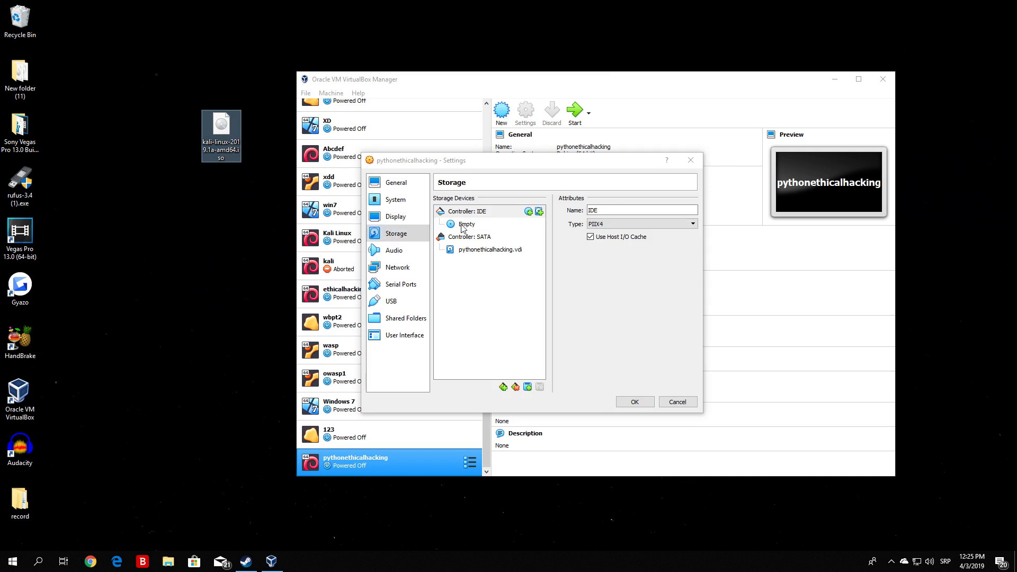
{"action": "right_click", "coordinate": [462, 228]}
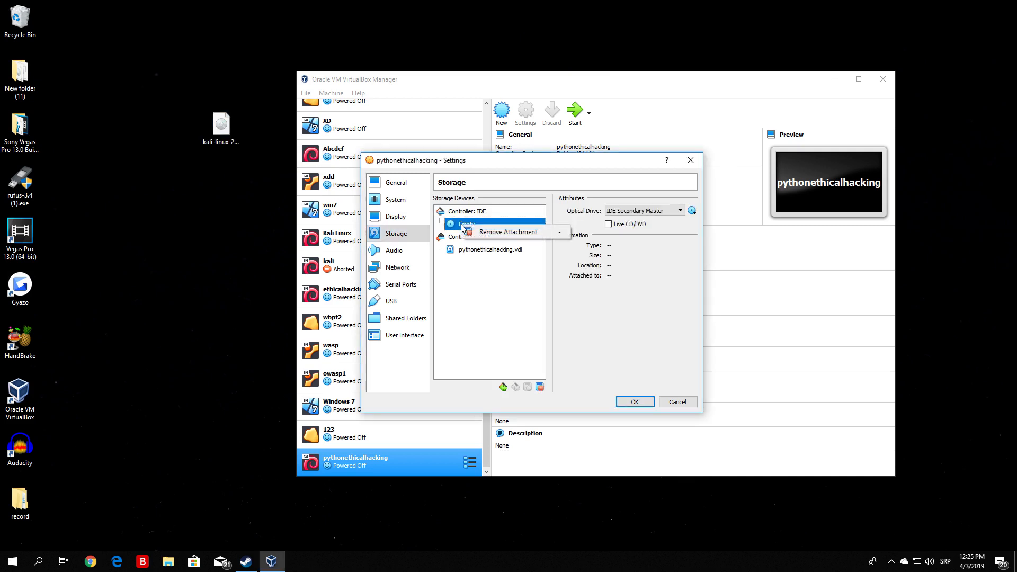
{"action": "left_click", "coordinate": [508, 232]}
{"action": "left_click", "coordinate": [509, 326]}
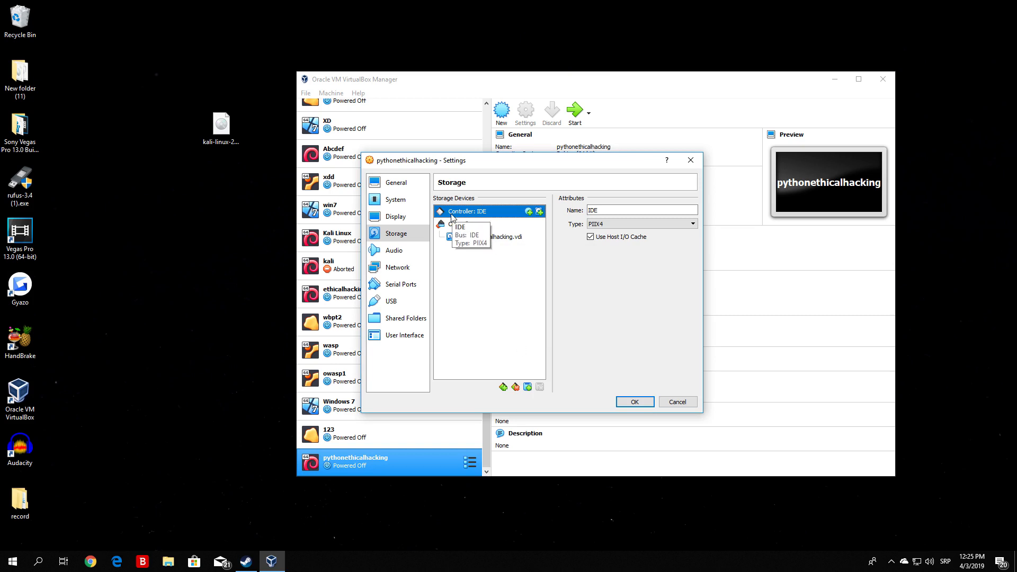
Add an optical drive to the IDE controller using kali-linux-2019.1a-amd64.iso from the Desktop folder.
{"action": "left_click", "coordinate": [528, 212]}
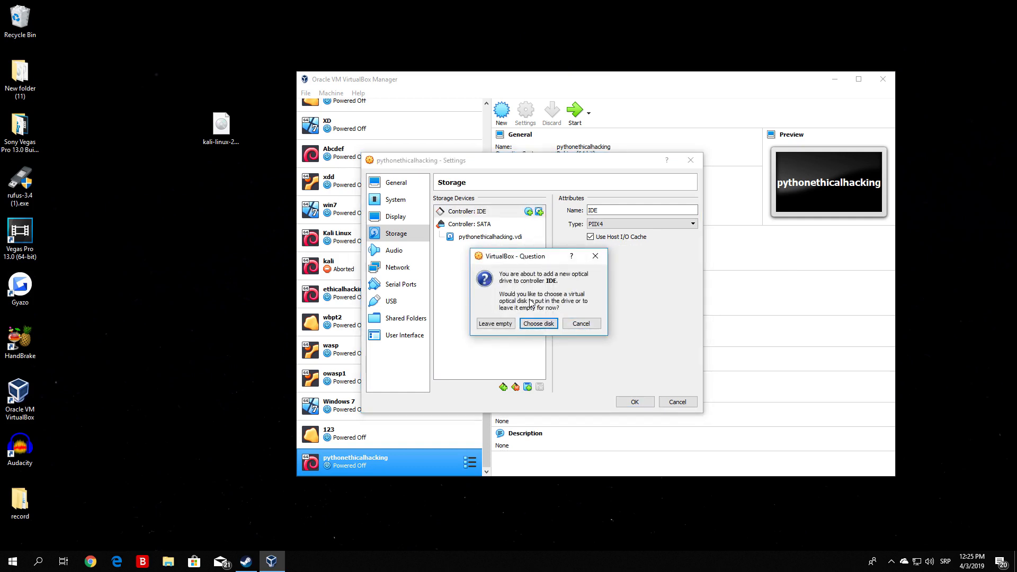
{"action": "left_click", "coordinate": [548, 324]}
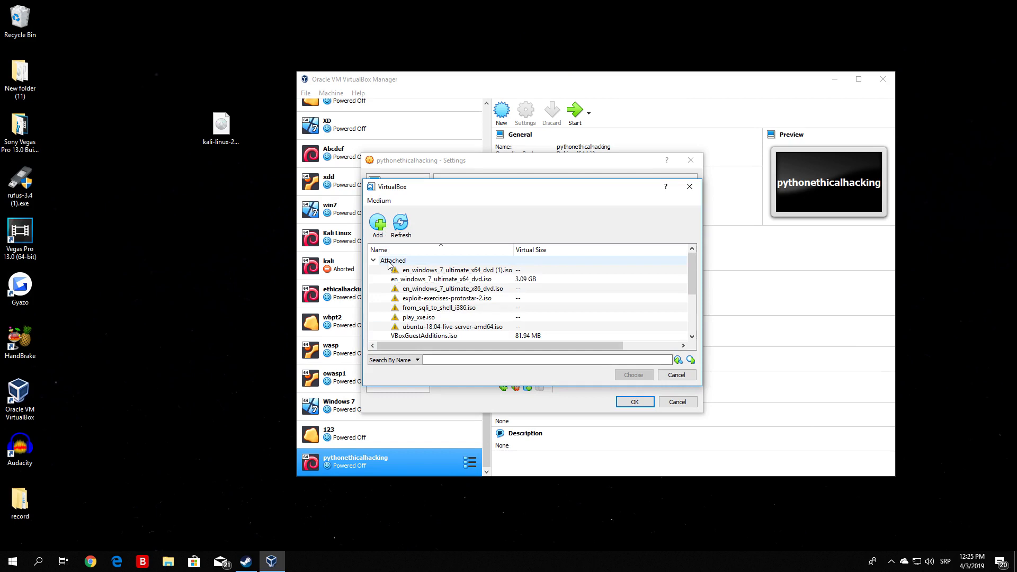
{"action": "left_click_drag", "start_coordinate": [692, 273], "coordinate": [695, 326]}
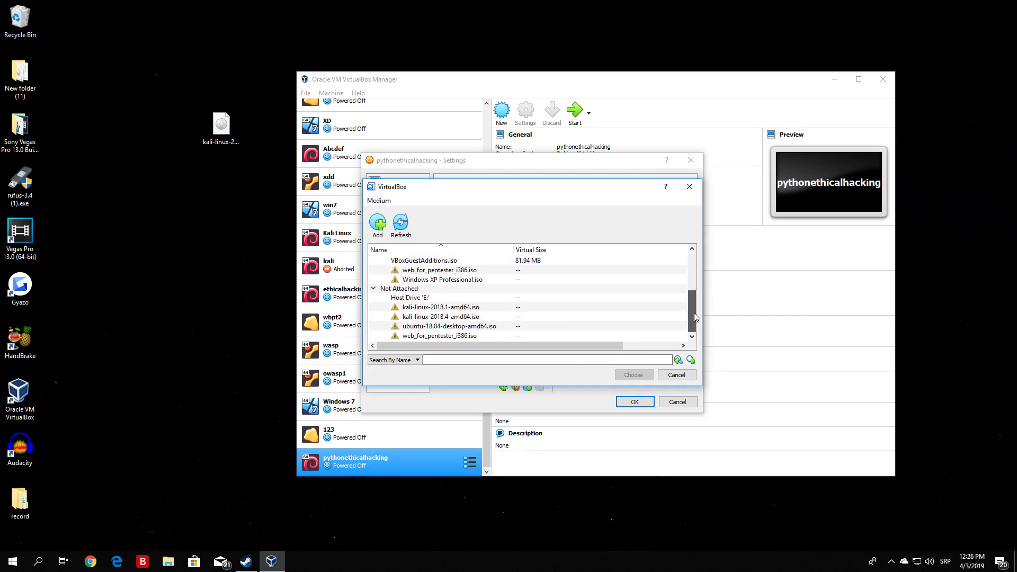
{"action": "scroll", "coordinate": [471, 291], "scroll_direction": "up", "scroll_amount": 5}
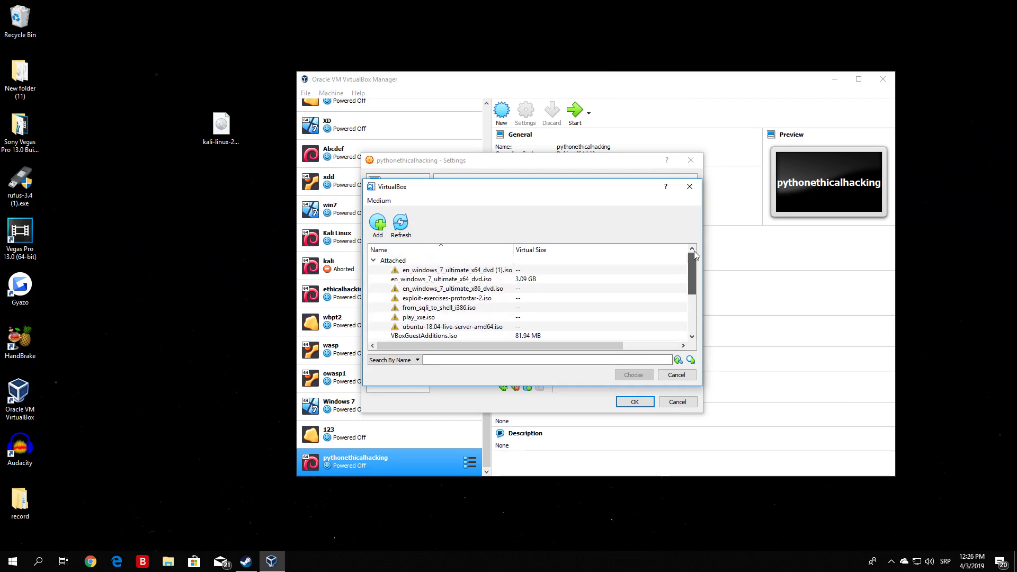
{"action": "left_click", "coordinate": [381, 233]}
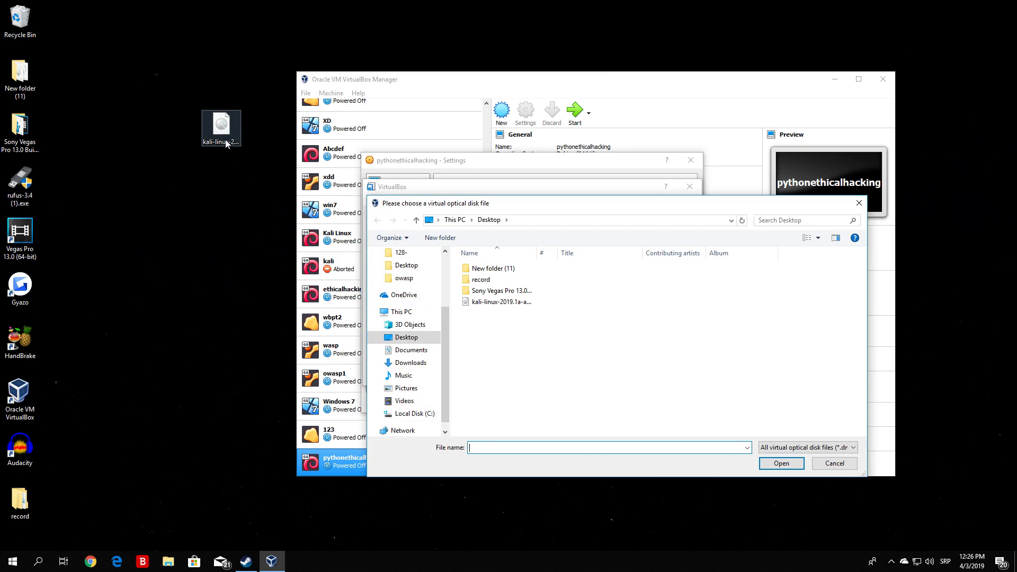
{"action": "left_click", "coordinate": [227, 139]}
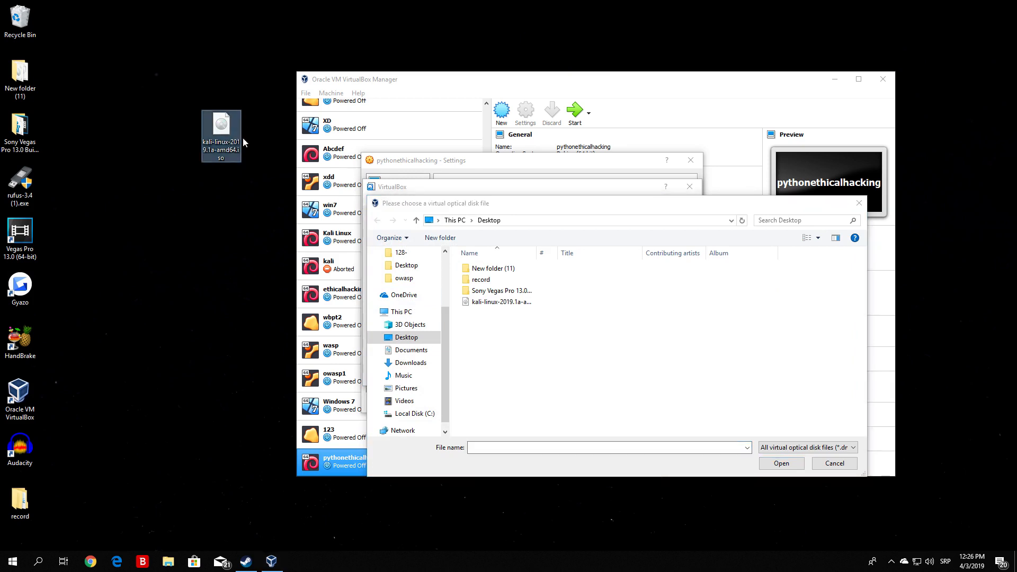
{"action": "left_click", "coordinate": [492, 307]}
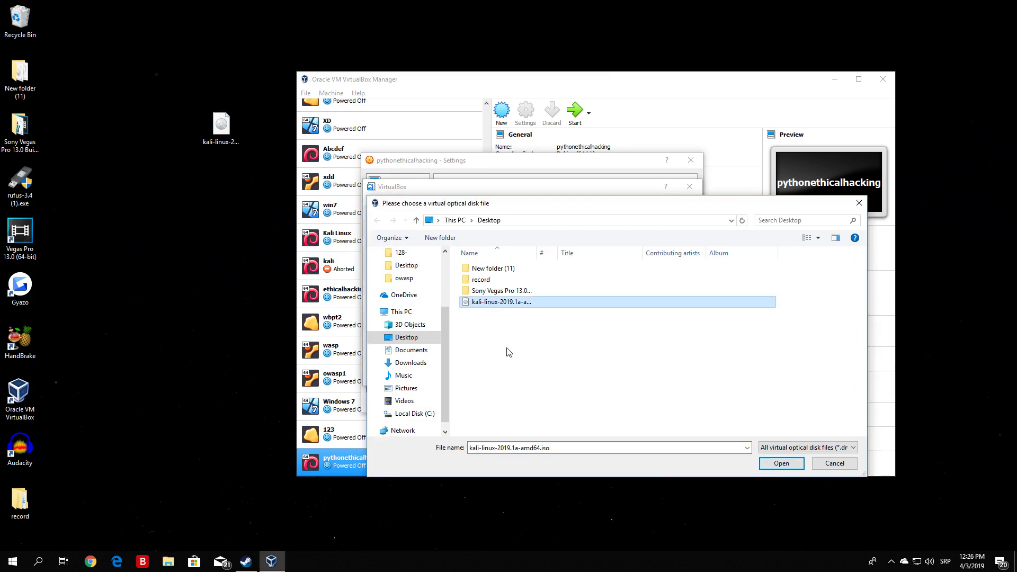
{"action": "left_click", "coordinate": [781, 464]}
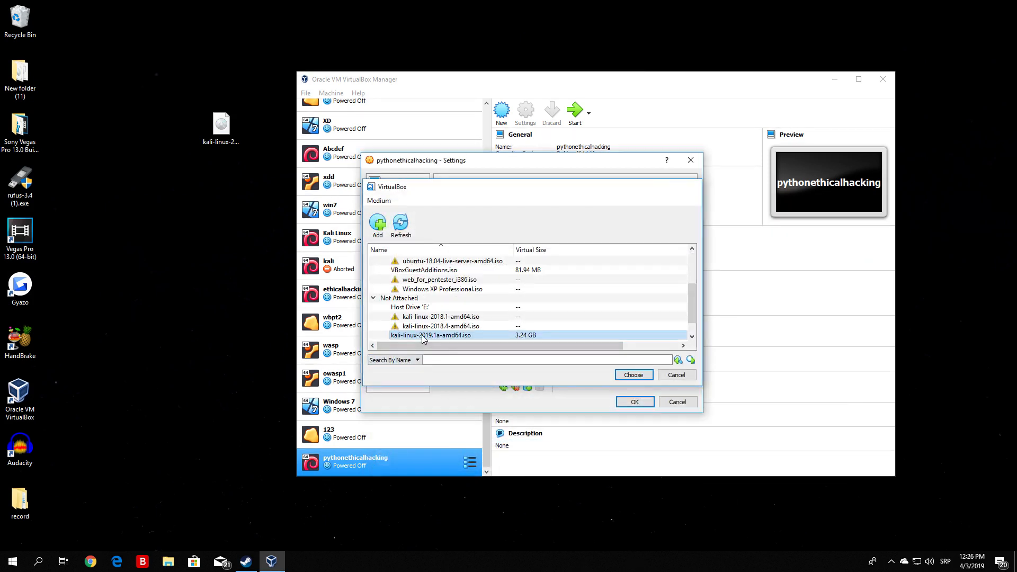
{"action": "double_click", "coordinate": [424, 335]}
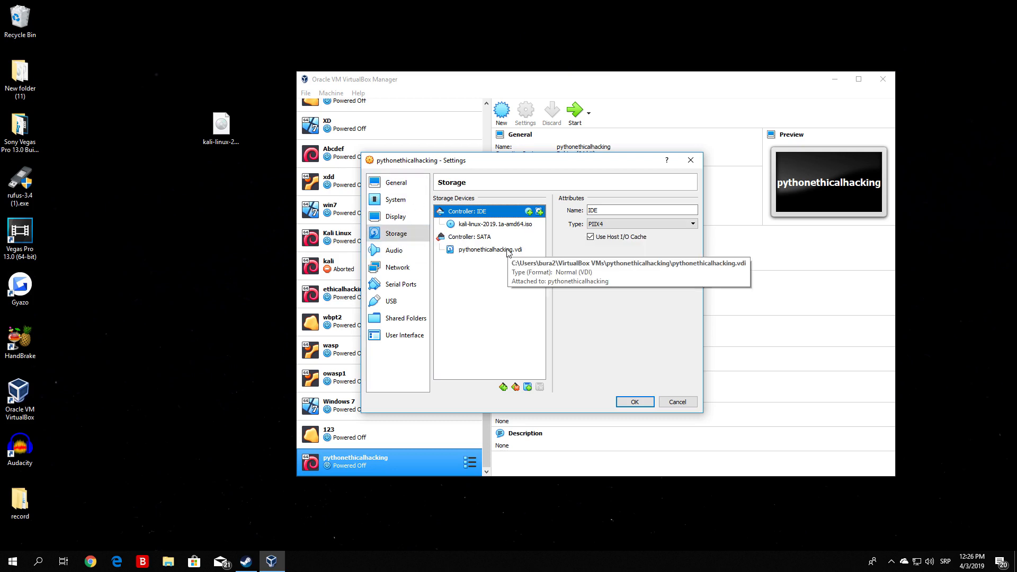
Check the network adapter and storage settings, save the changes and start the pythonethicalhacking machine.
{"action": "left_click", "coordinate": [389, 268]}
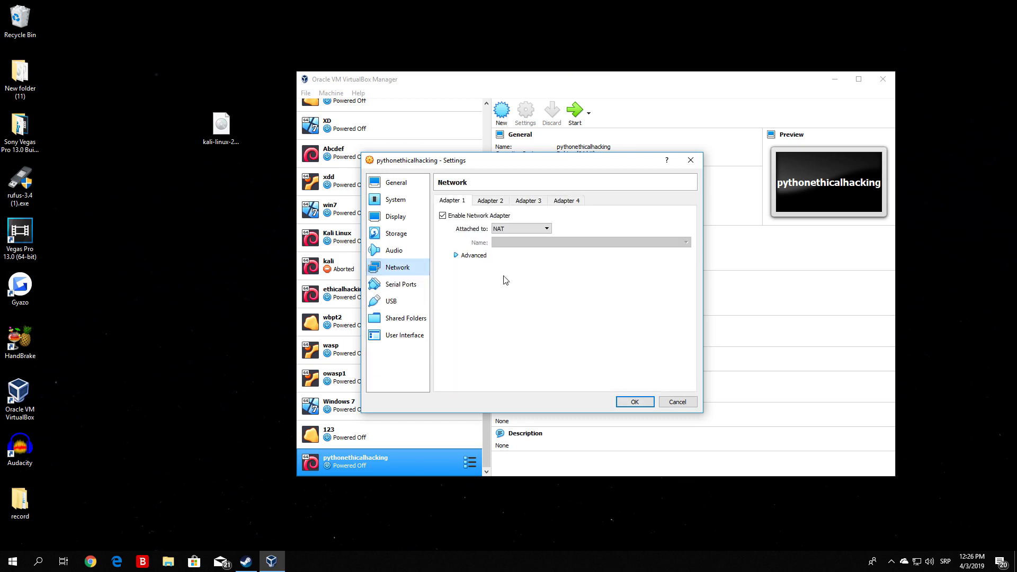
{"action": "left_click", "coordinate": [397, 232]}
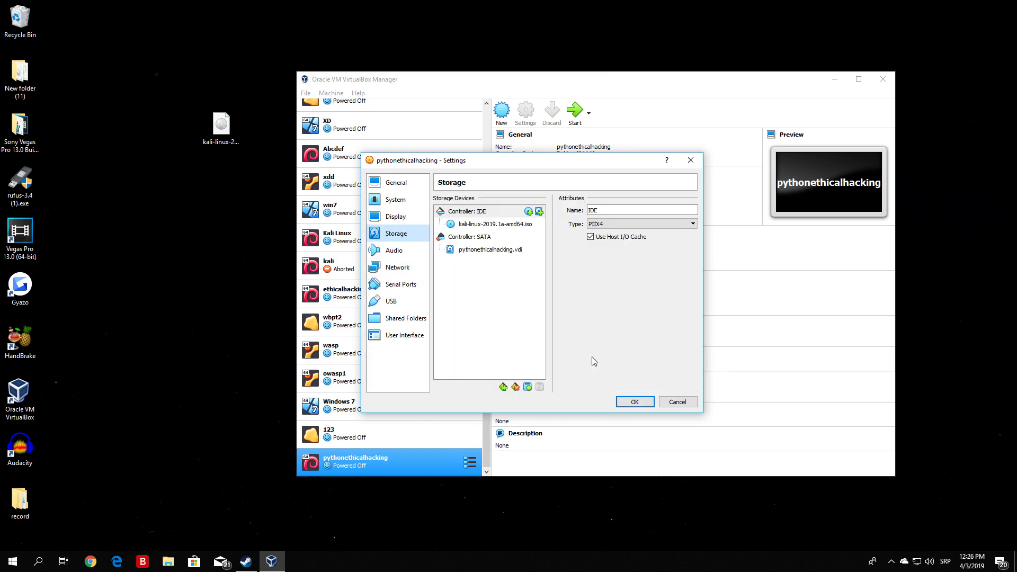
{"action": "left_click", "coordinate": [635, 402]}
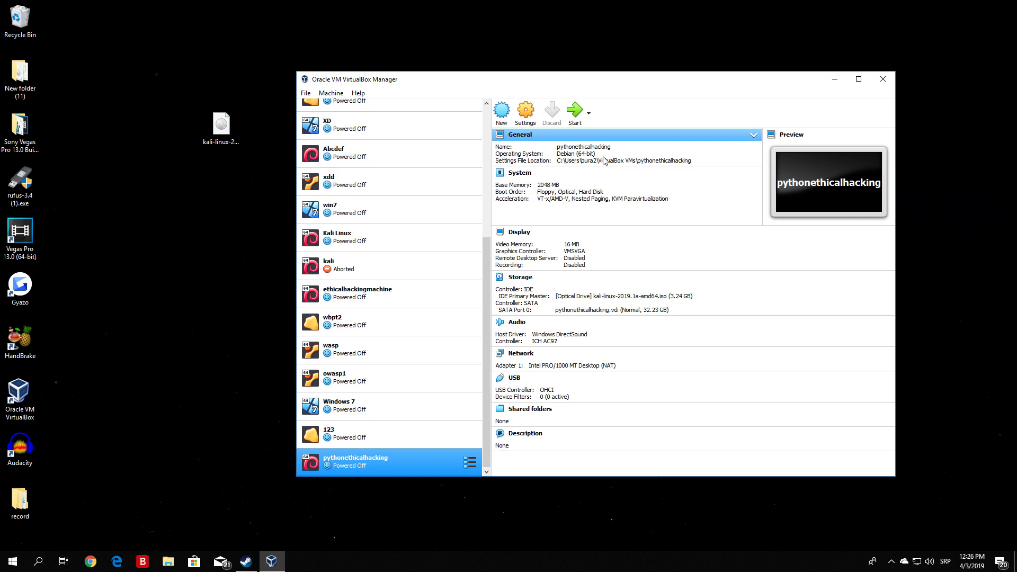
{"action": "left_click", "coordinate": [576, 113]}
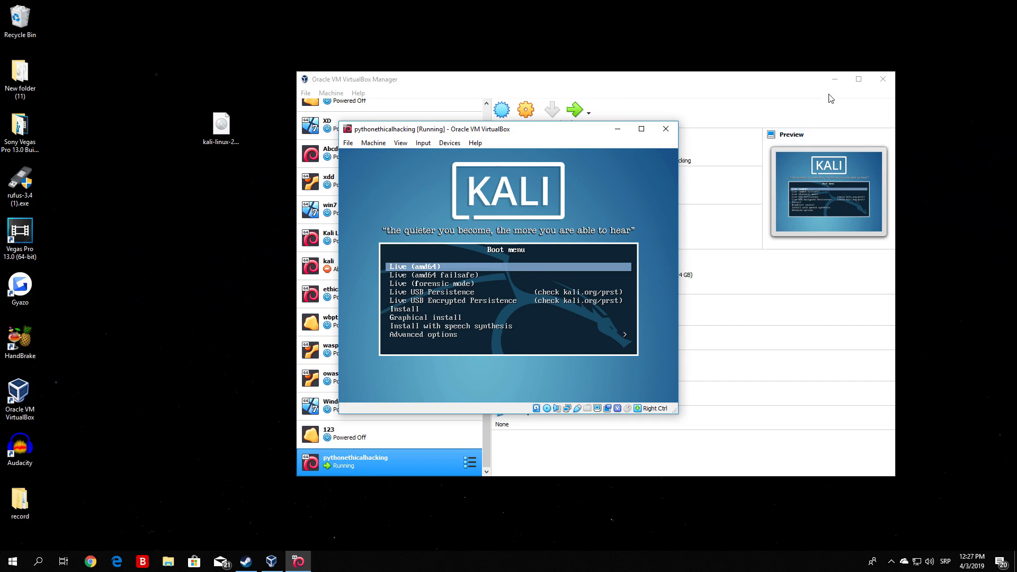
Minimize the VirtualBox Manager, highlight Install in the Kali boot menu and maximize the running machine's window.
{"action": "left_click", "coordinate": [834, 79]}
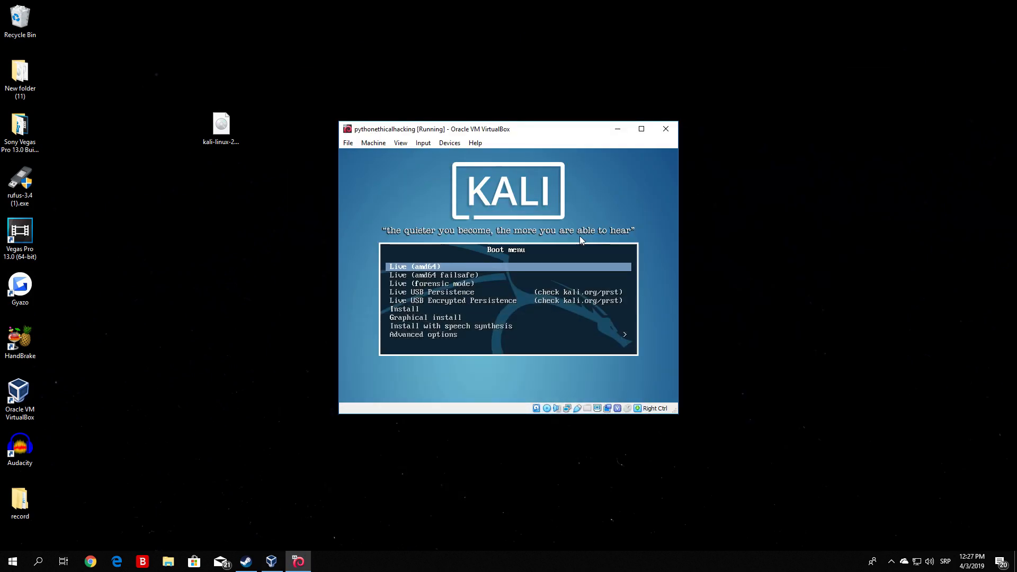
{"action": "key", "text": "Down"}
{"action": "key", "text": "Down"}
{"action": "key", "text": "Down"}
{"action": "key", "text": "Down"}
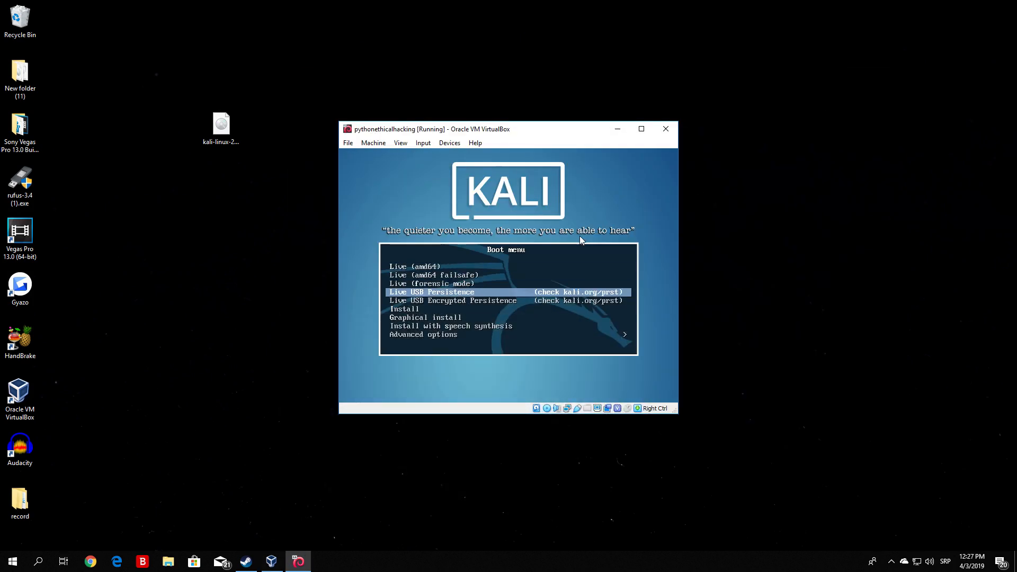
{"action": "key", "text": "Down"}
{"action": "key", "text": "Down"}
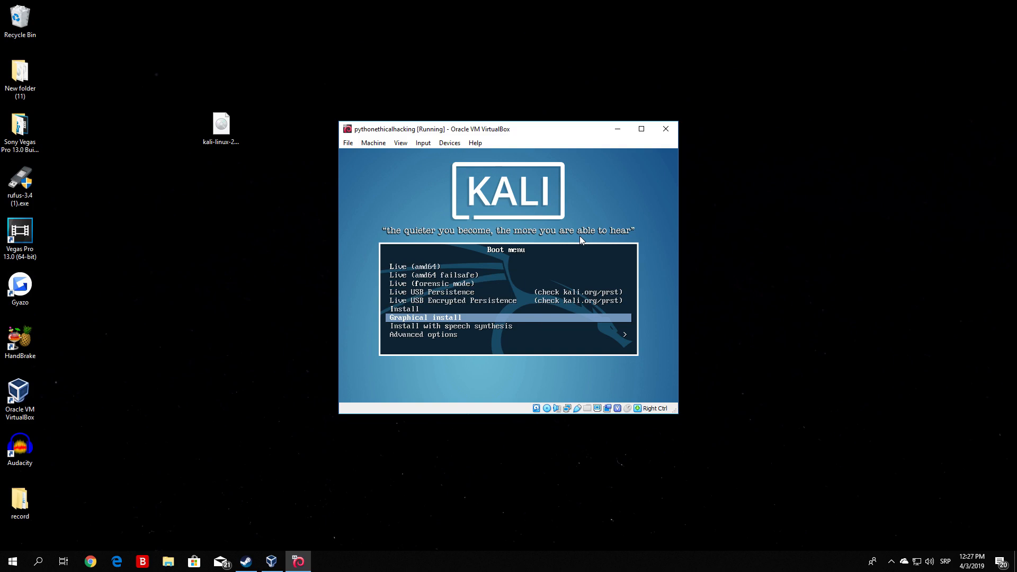
{"action": "key", "text": "Up"}
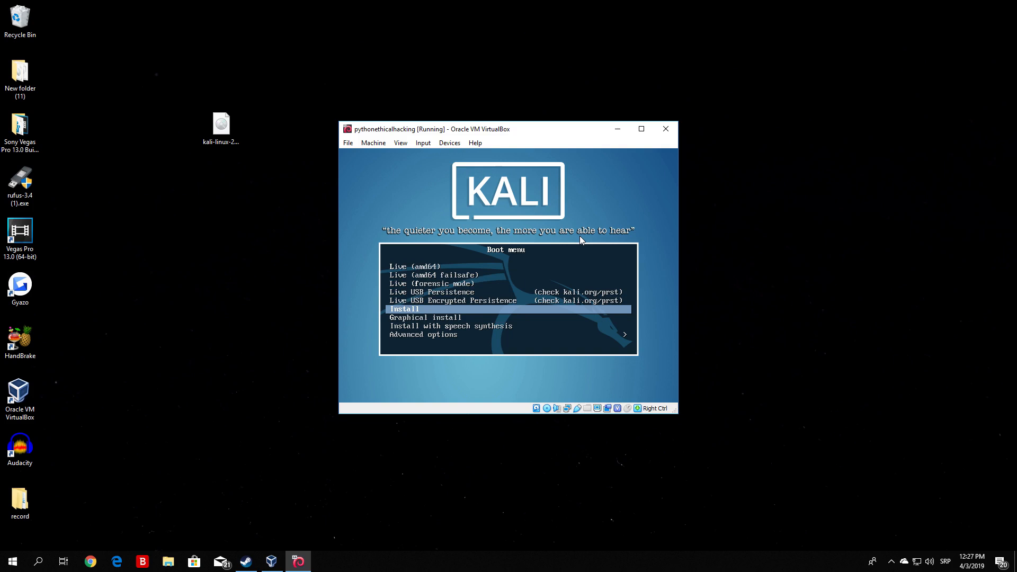
{"action": "key", "text": "Down"}
{"action": "key", "text": "Up"}
{"action": "left_click", "coordinate": [641, 129]}
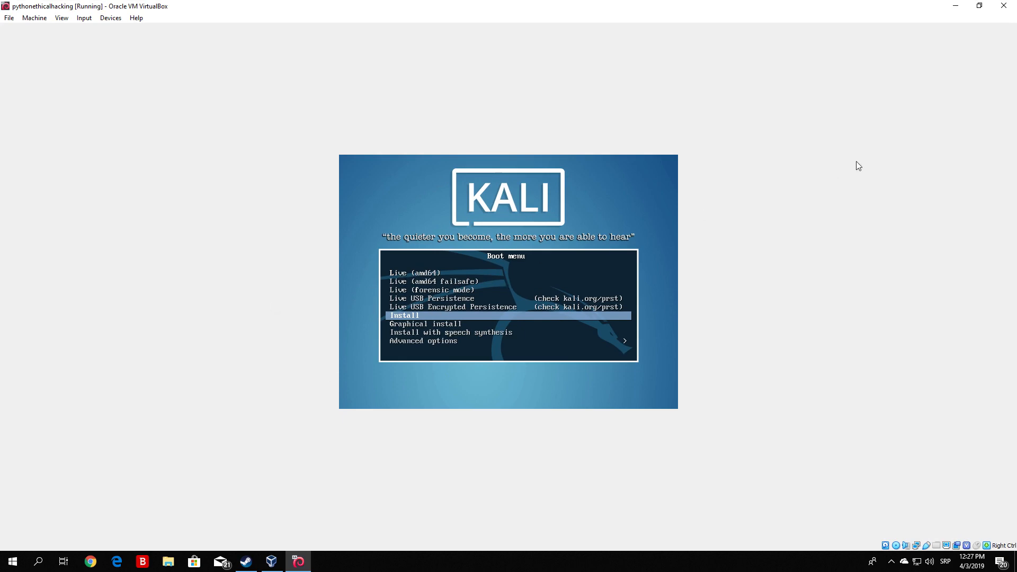
Start the text-mode installer with the Install entry of the Kali boot menu.
{"action": "key", "text": "Up"}
{"action": "key", "text": "Up"}
{"action": "key", "text": "Up"}
{"action": "key", "text": "Down"}
{"action": "key", "text": "Down"}
{"action": "key", "text": "Down"}
{"action": "key", "text": "Down"}
{"action": "key", "text": "Up"}
{"action": "key", "text": "Return"}
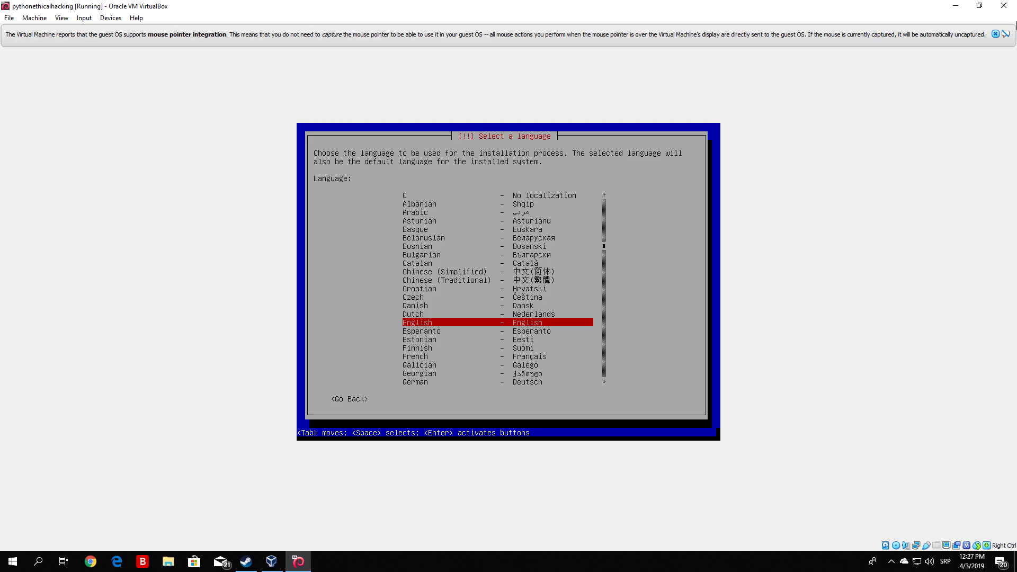
Dismiss the mouse integration message and choose English as the language and United States as the location.
{"action": "left_click", "coordinate": [995, 34]}
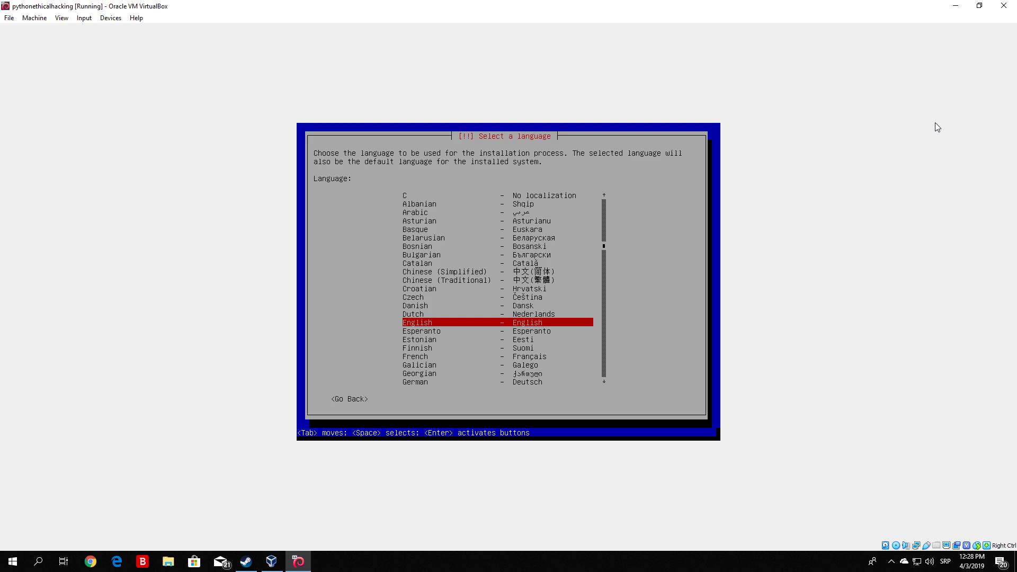
{"action": "key", "text": "Return"}
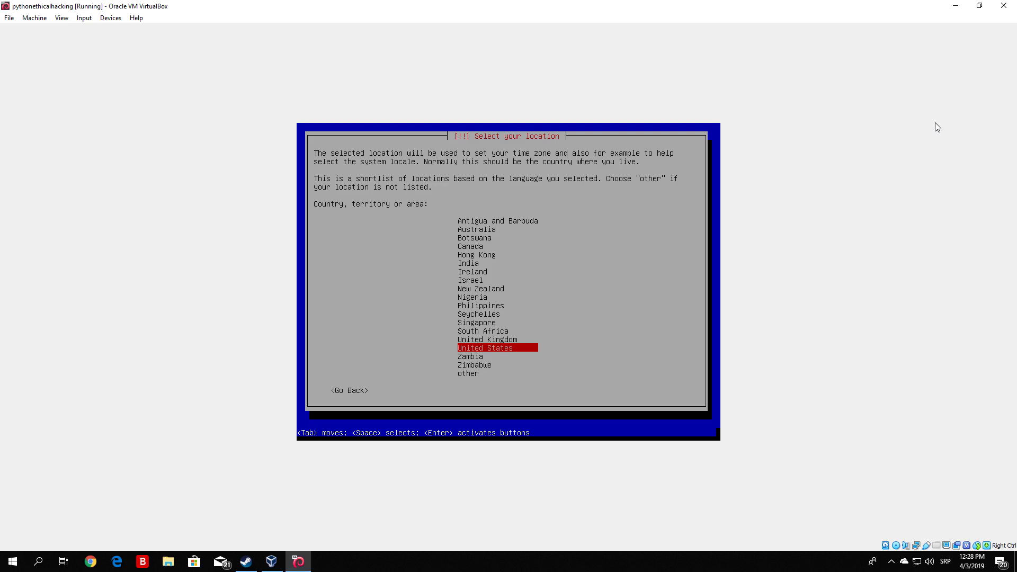
{"action": "key", "text": "Return"}
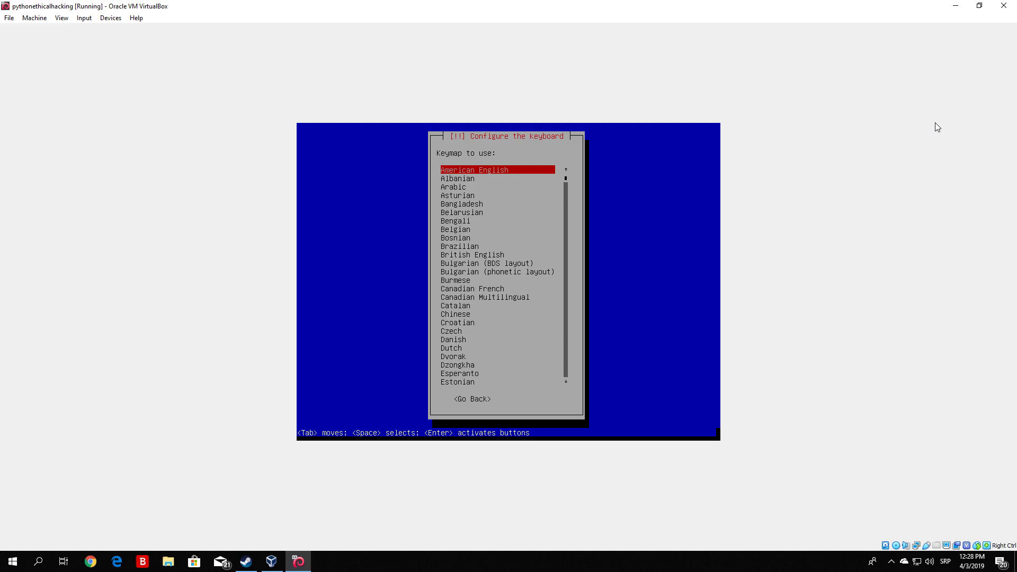
Look through the available keymaps and choose American English for the keyboard.
{"action": "key", "text": "Down"}
{"action": "key", "text": "Down"}
{"action": "key", "text": "Down"}
{"action": "key", "text": "Down"}
{"action": "key", "text": "Down"}
{"action": "key", "text": "Down"}
{"action": "key", "text": "Down"}
{"action": "key", "text": "Down"}
{"action": "key", "text": "Down"}
{"action": "key", "text": "Down"}
{"action": "key", "text": "Down"}
{"action": "key", "text": "Down"}
{"action": "key", "text": "Down"}
{"action": "key", "text": "Down"}
{"action": "key", "text": "Down"}
{"action": "key", "text": "Down"}
{"action": "key", "text": "Down"}
{"action": "key", "text": "Down"}
{"action": "key", "text": "Down"}
{"action": "key", "text": "Down"}
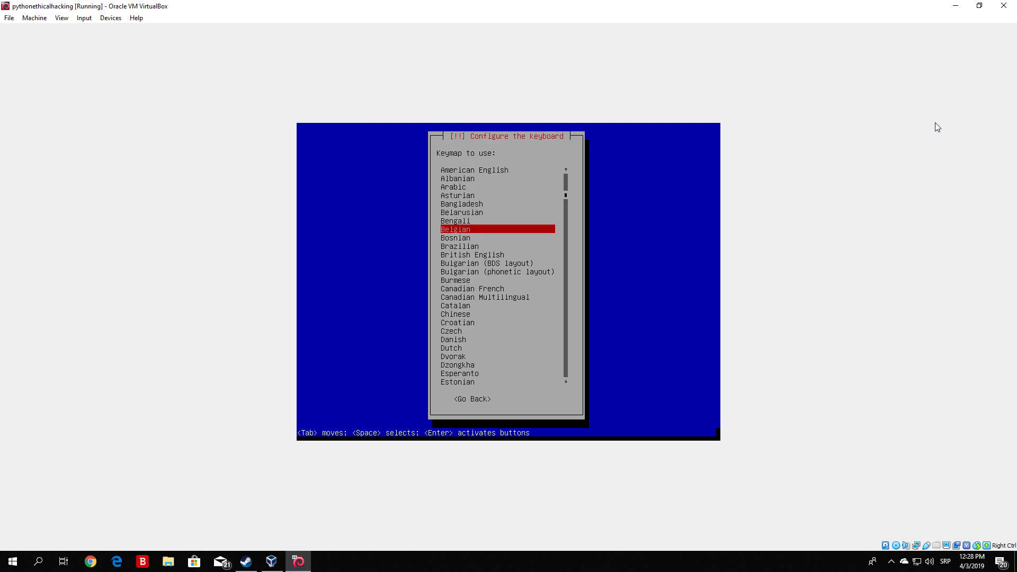
{"action": "key", "text": "Down"}
{"action": "key", "text": "Down"}
{"action": "key", "text": "Down"}
{"action": "key", "text": "Down"}
{"action": "key", "text": "Down"}
{"action": "key", "text": "Down"}
{"action": "key", "text": "Down"}
{"action": "key", "text": "Down"}
{"action": "key", "text": "Down"}
{"action": "key", "text": "Down"}
{"action": "key", "text": "Down"}
{"action": "key", "text": "Down"}
{"action": "key", "text": "Down"}
{"action": "key", "text": "Down"}
{"action": "key", "text": "Down"}
{"action": "key", "text": "Down"}
{"action": "key", "text": "Down"}
{"action": "key", "text": "Down"}
{"action": "key", "text": "Down"}
{"action": "key", "text": "Down"}
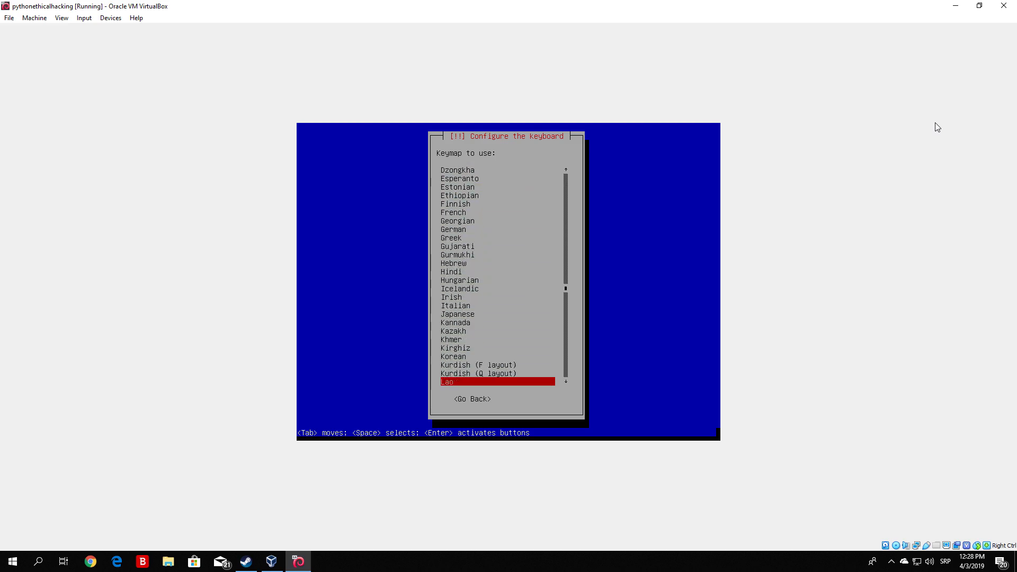
{"action": "key", "text": "Up"}
{"action": "key", "text": "Up"}
{"action": "key", "text": "Up"}
{"action": "key", "text": "Up"}
{"action": "key", "text": "Up"}
{"action": "key", "text": "Up"}
{"action": "key", "text": "Up"}
{"action": "key", "text": "Up"}
{"action": "key", "text": "Up"}
{"action": "key", "text": "Up"}
{"action": "key", "text": "Up"}
{"action": "key", "text": "Up"}
{"action": "key", "text": "Up"}
{"action": "key", "text": "Up"}
{"action": "key", "text": "Up"}
{"action": "key", "text": "Up"}
{"action": "key", "text": "Up"}
{"action": "key", "text": "Up"}
{"action": "key", "text": "Up"}
{"action": "key", "text": "Up"}
{"action": "key", "text": "Up"}
{"action": "key", "text": "Up"}
{"action": "key", "text": "Up"}
{"action": "key", "text": "Up"}
{"action": "key", "text": "Up"}
{"action": "key", "text": "Up"}
{"action": "key", "text": "Up"}
{"action": "key", "text": "Up"}
{"action": "key", "text": "Up"}
{"action": "key", "text": "Up"}
{"action": "key", "text": "Up"}
{"action": "key", "text": "Up"}
{"action": "key", "text": "Up"}
{"action": "key", "text": "Up"}
{"action": "key", "text": "Up"}
{"action": "key", "text": "Up"}
{"action": "key", "text": "Up"}
{"action": "key", "text": "Up"}
{"action": "key", "text": "Up"}
{"action": "key", "text": "Up"}
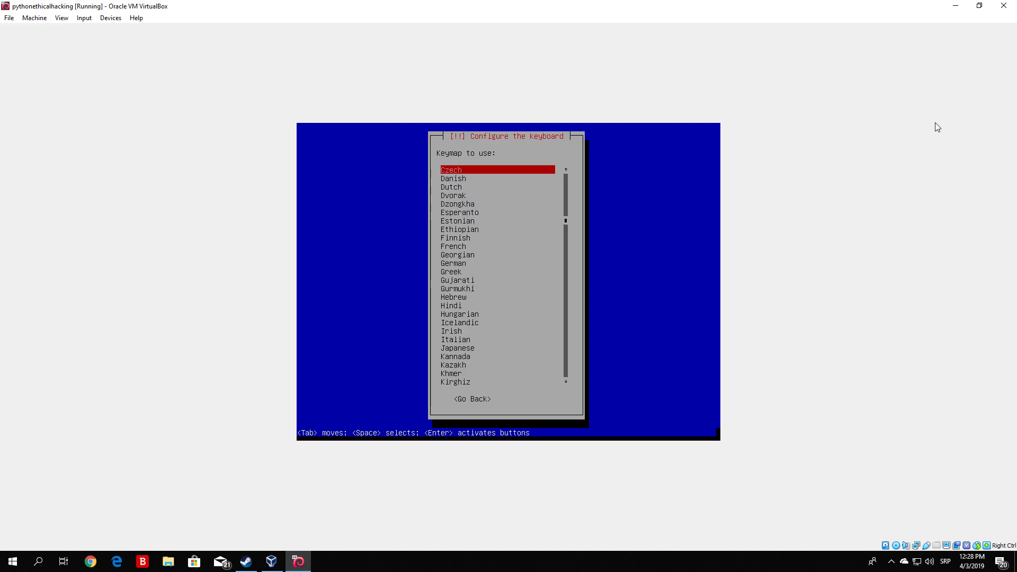
{"action": "key", "text": "Down"}
{"action": "key", "text": "Up"}
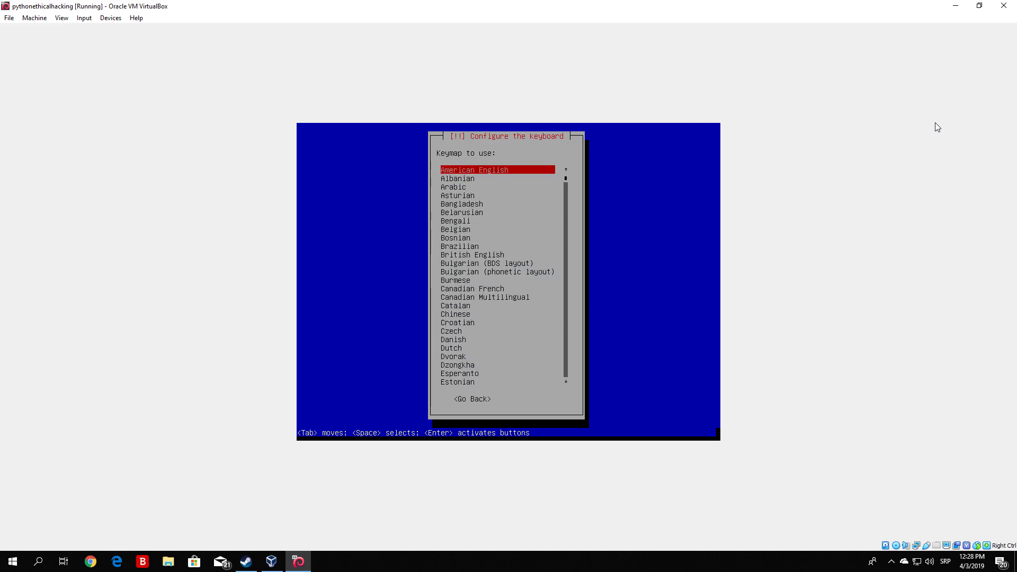
{"action": "key", "text": "Return"}
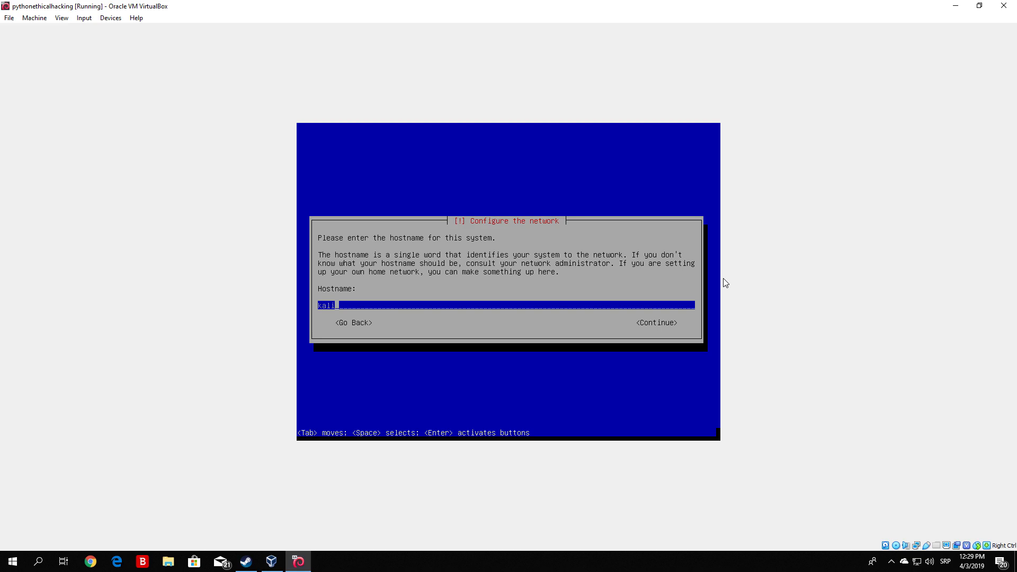
Accept kali as the system's hostname and leave the network domain name blank.
{"action": "key", "text": "Tab"}
{"action": "key", "text": "Return"}
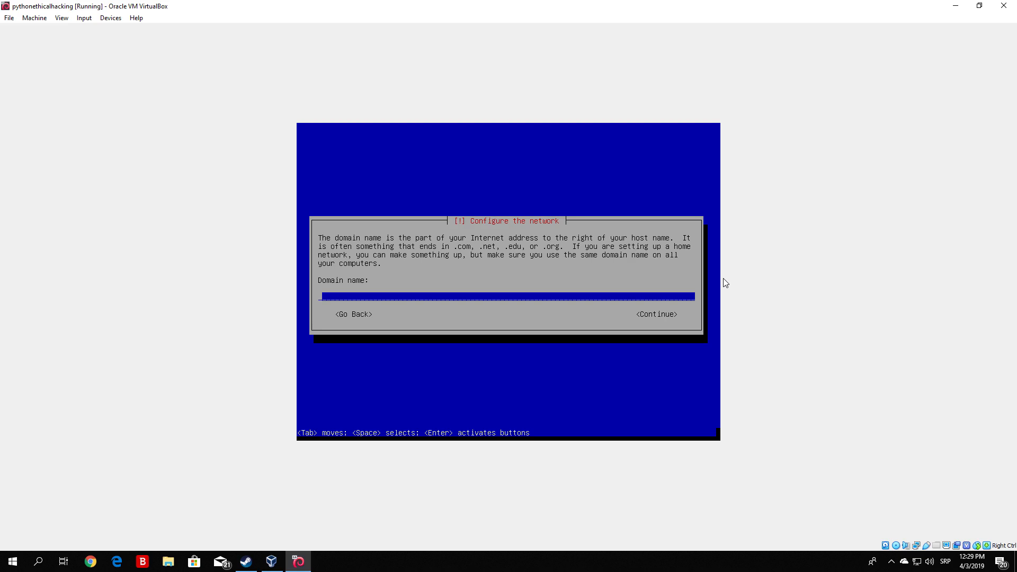
{"action": "key", "text": "Tab"}
{"action": "key", "text": "Return"}
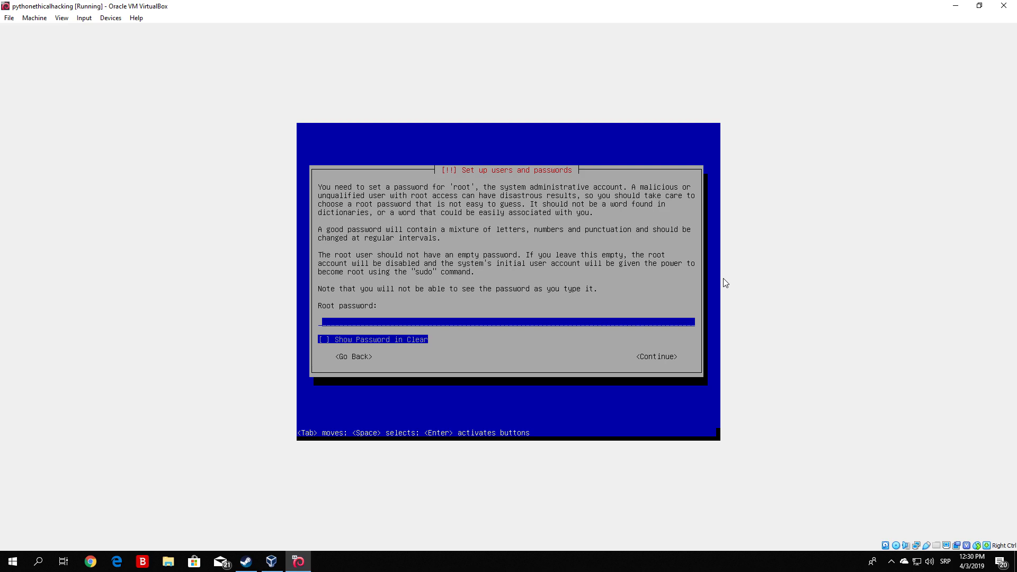
Enter the root password, keeping it hidden, and continue to its verification.
{"action": "type", "text": "********"}
{"action": "key", "text": "Tab"}
{"action": "key", "text": "space"}
{"action": "key", "text": "space"}
{"action": "key", "text": "Tab"}
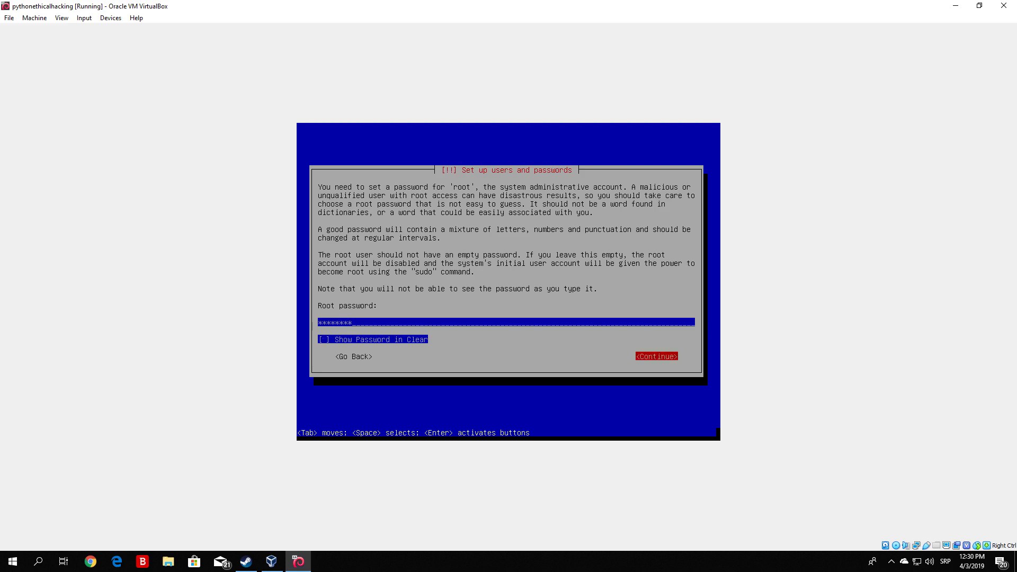
{"action": "key", "text": "Return"}
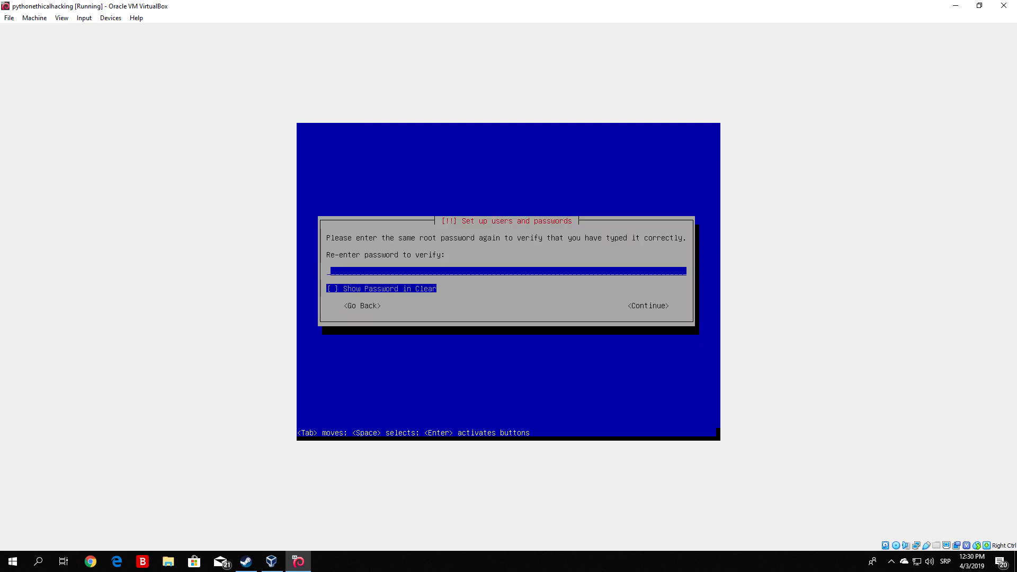
Re-enter the root password to verify it and continue.
{"action": "type", "text": "*******"}
{"action": "key", "text": "Tab"}
{"action": "key", "text": "Tab"}
{"action": "key", "text": "Return"}
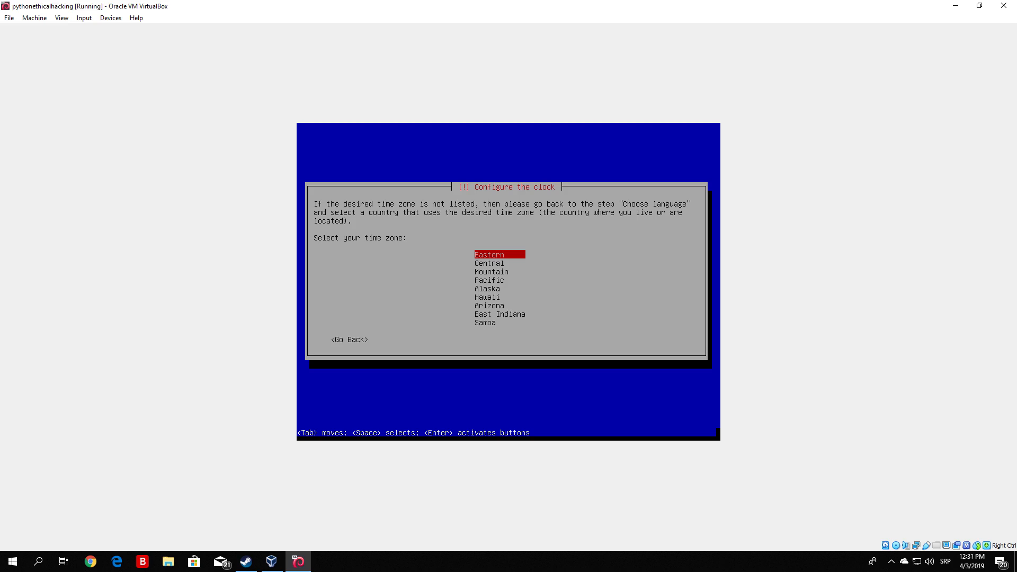
Set the time zone to Eastern and choose guided partitioning of the entire sda hard disk.
{"action": "key", "text": "Return"}
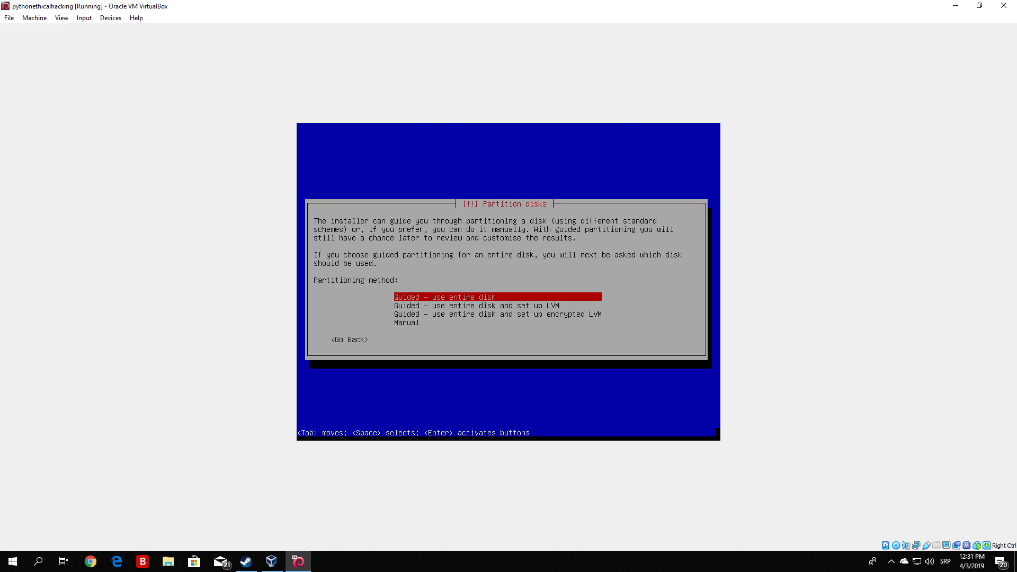
{"action": "key", "text": "Return"}
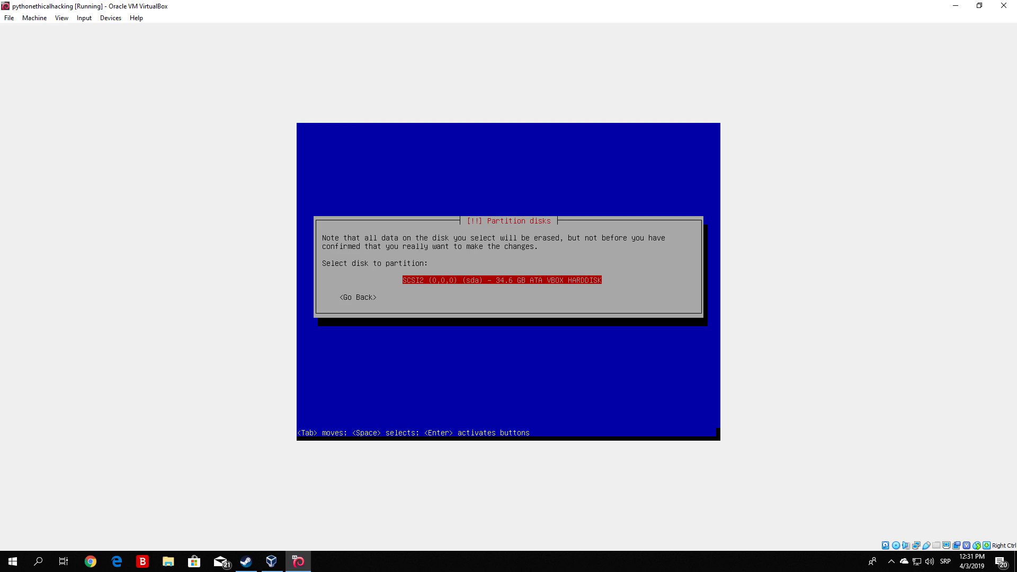
{"action": "key", "text": "Return"}
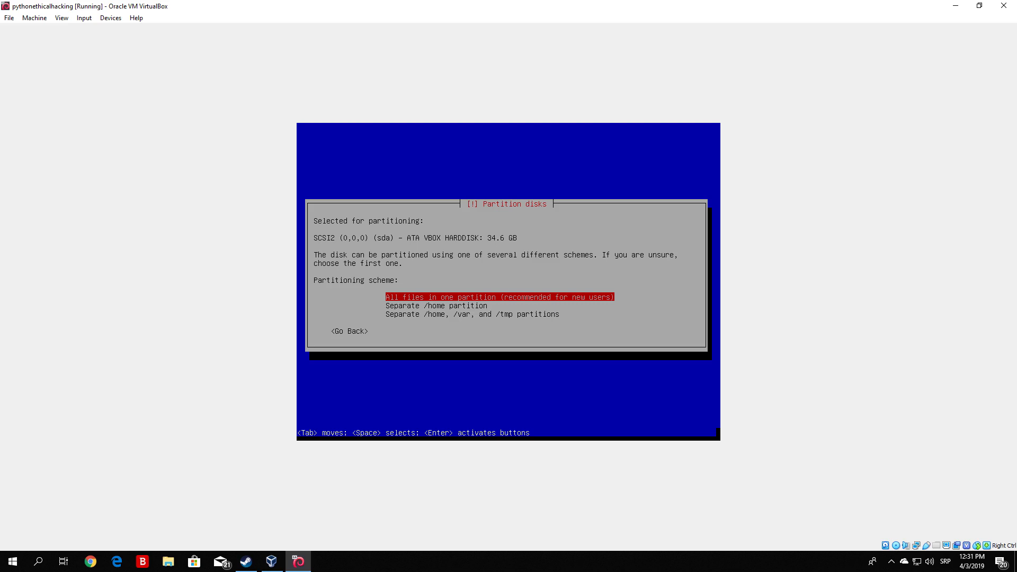
Use the scheme with all files in one partition and write the partition changes to the disk.
{"action": "key", "text": "Return"}
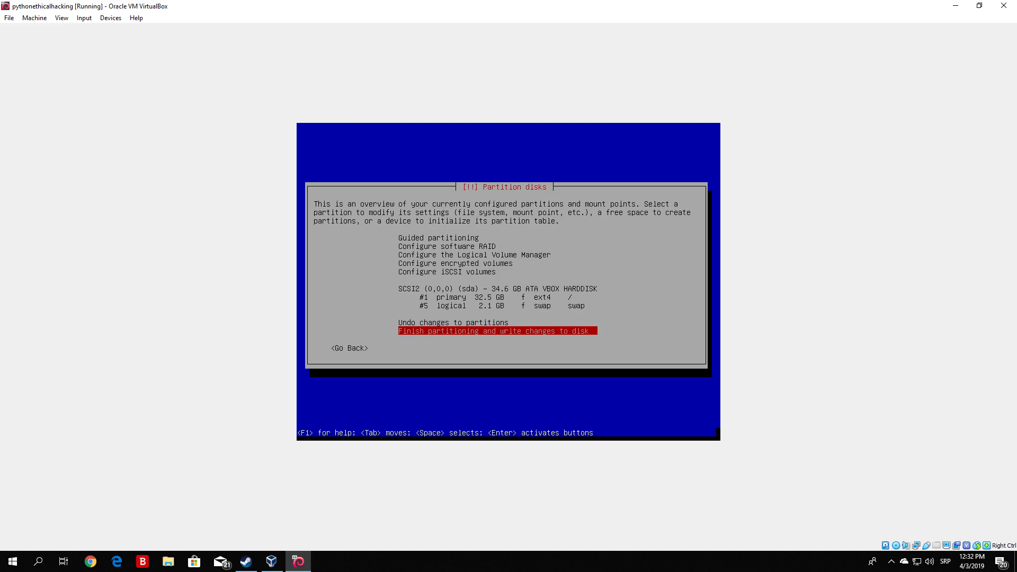
{"action": "key", "text": "Return"}
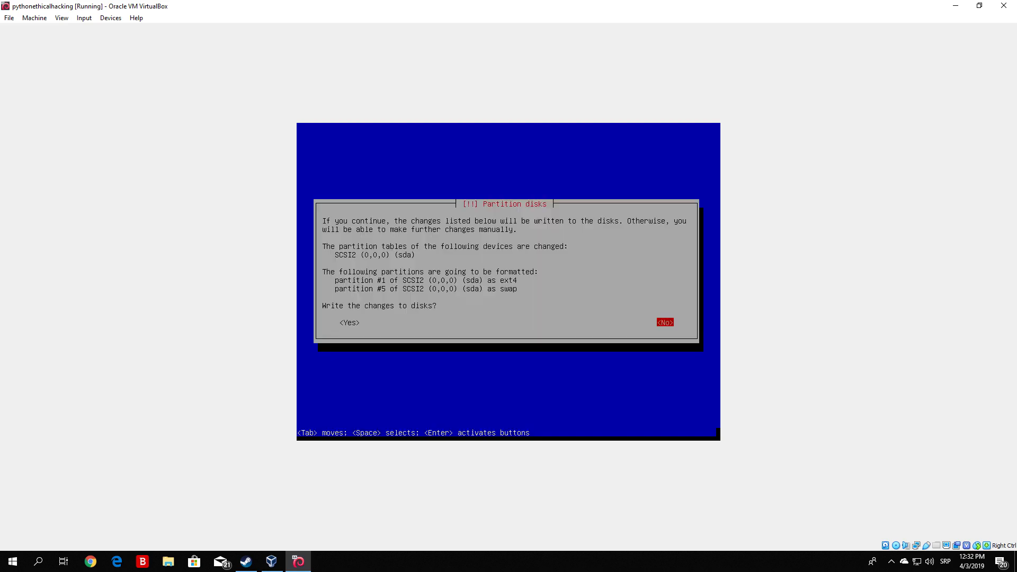
{"action": "key", "text": "Tab"}
{"action": "key", "text": "Return"}
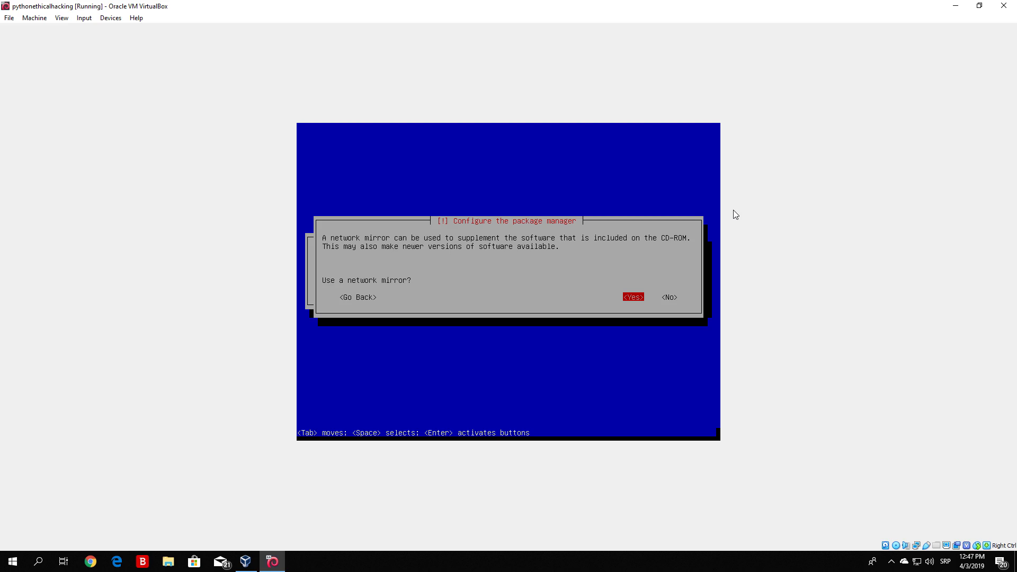
Configure the package manager to use a network mirror with the HTTP proxy left blank.
{"action": "key", "text": "Tab"}
{"action": "key", "text": "shift+Tab"}
{"action": "key", "text": "Return"}
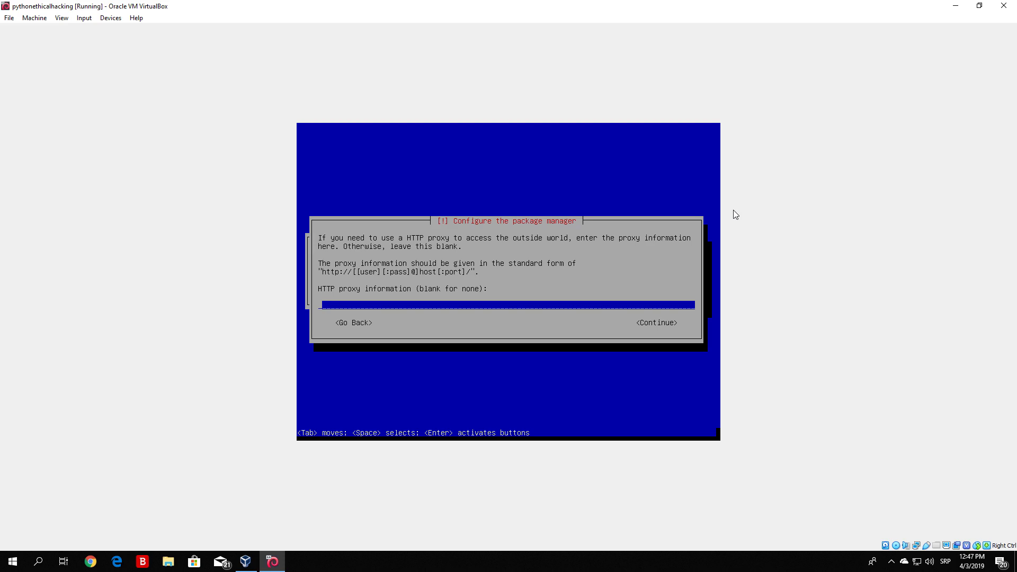
{"action": "key", "text": "Tab"}
{"action": "key", "text": "Return"}
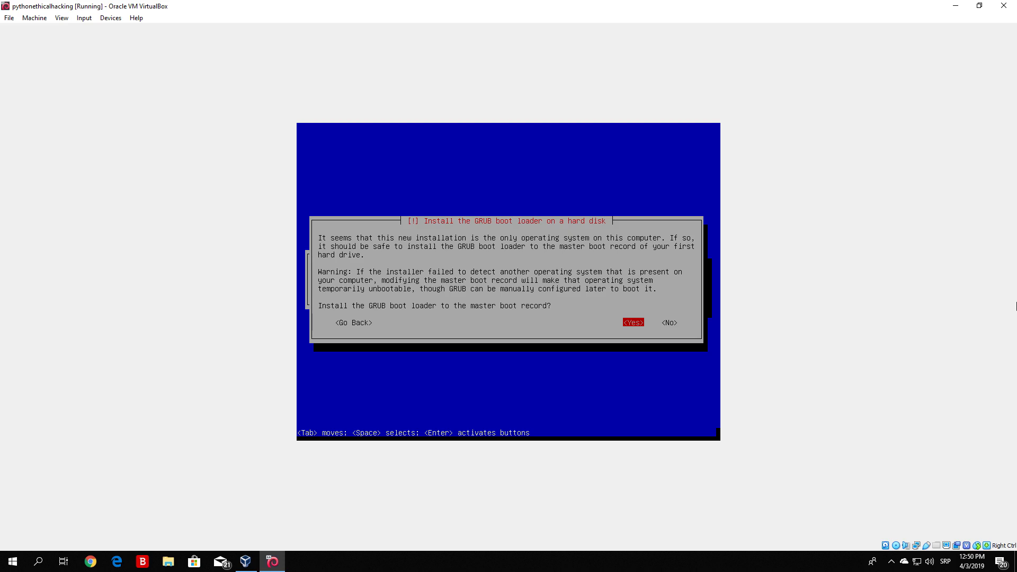
Install the GRUB boot loader to the master boot record of /dev/sda.
{"action": "key", "text": "Return"}
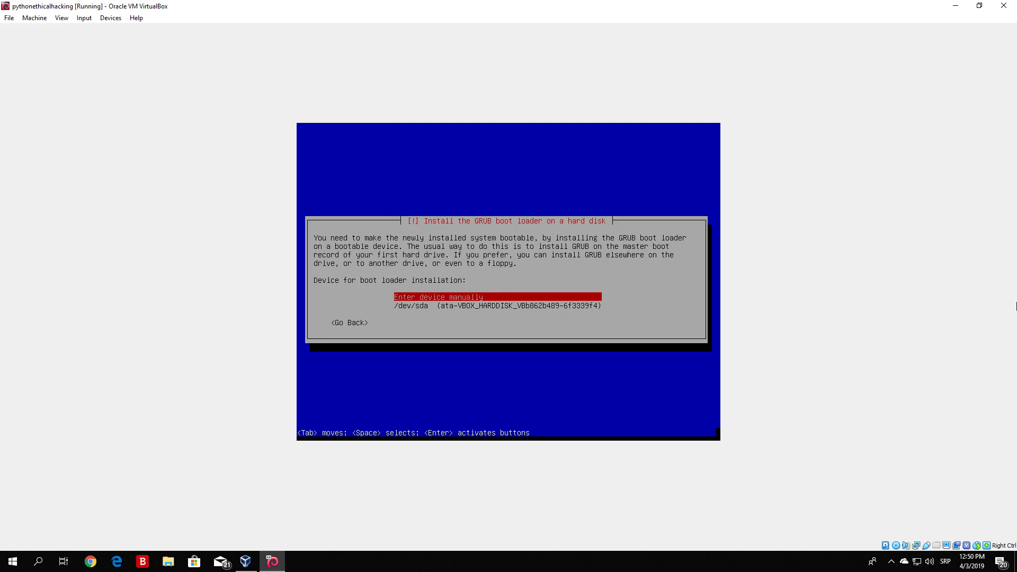
{"action": "key", "text": "Down"}
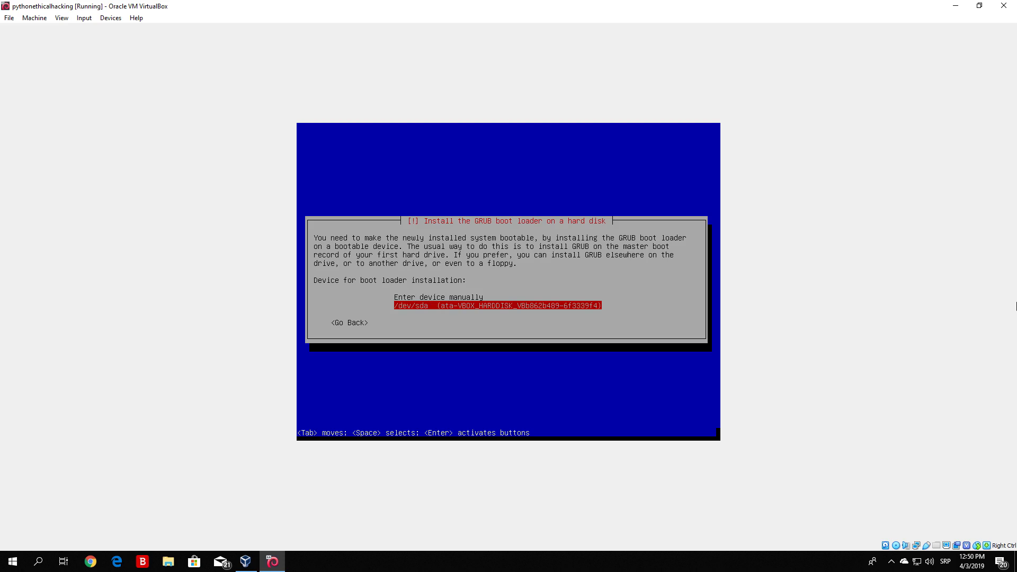
{"action": "key", "text": "Return"}
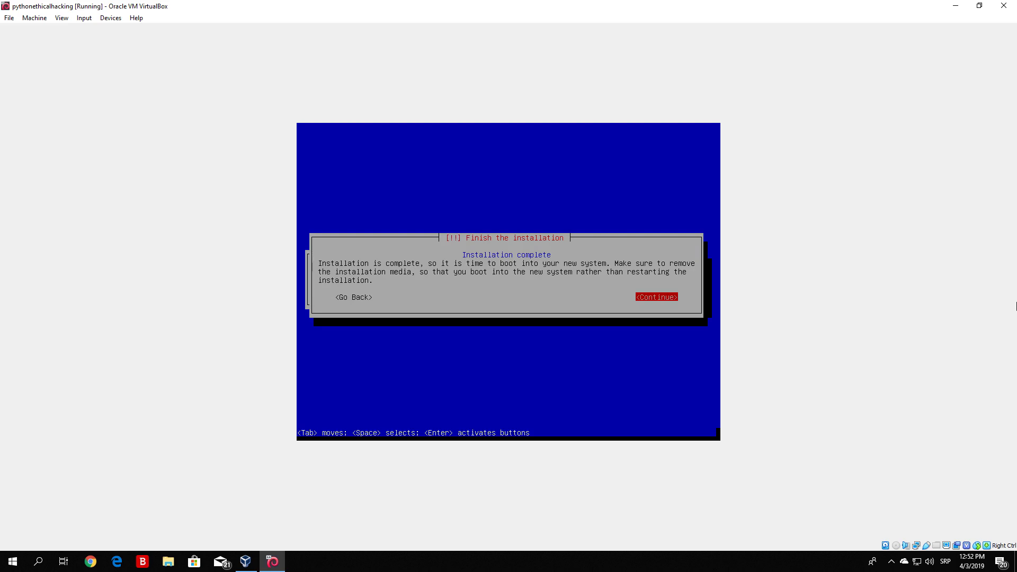
Finish the installation, reboot into the new Kali system and dismiss the mouse integration messages.
{"action": "key", "text": "Return"}
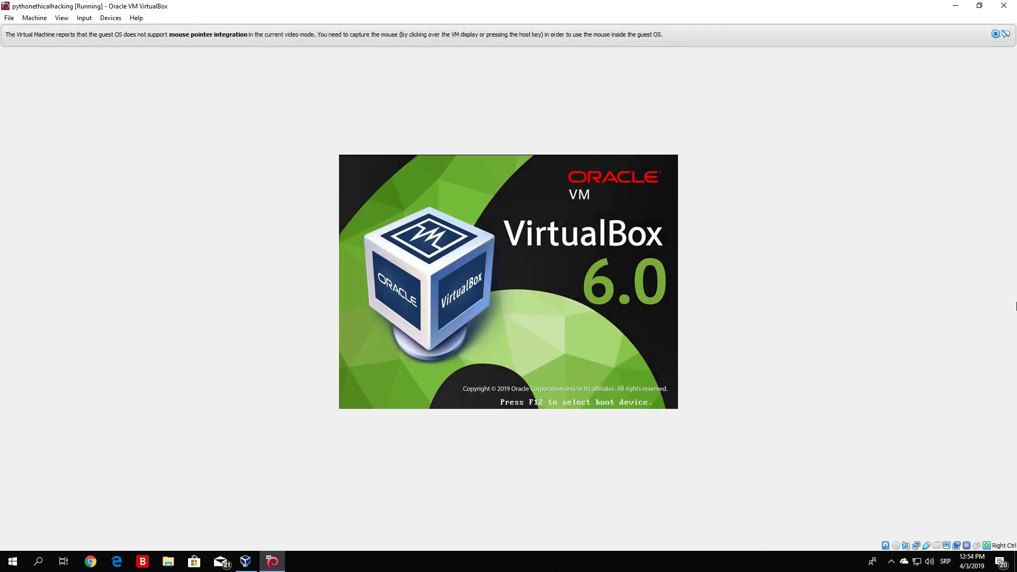
{"action": "left_click", "coordinate": [995, 34]}
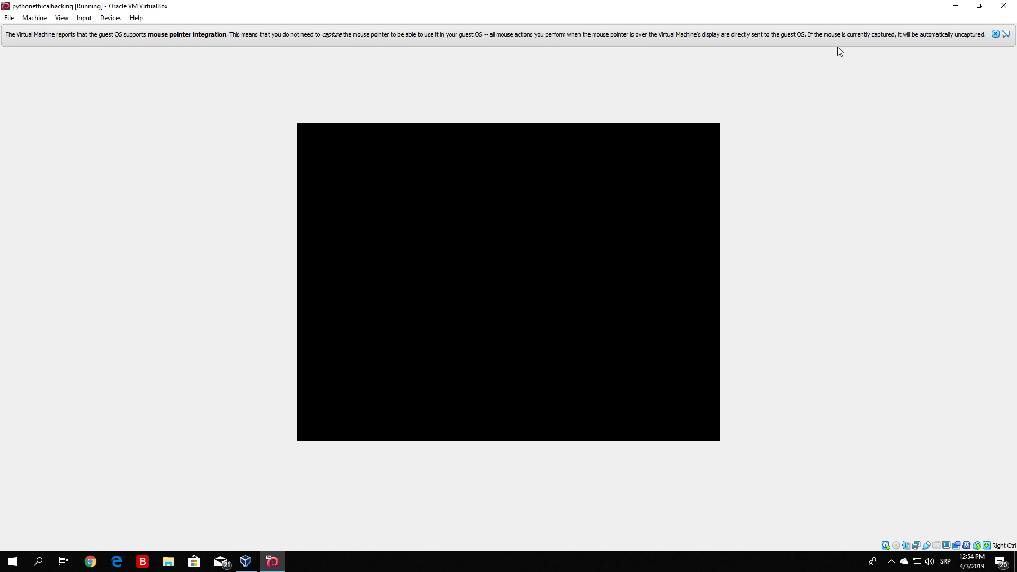
{"action": "left_click", "coordinate": [994, 34]}
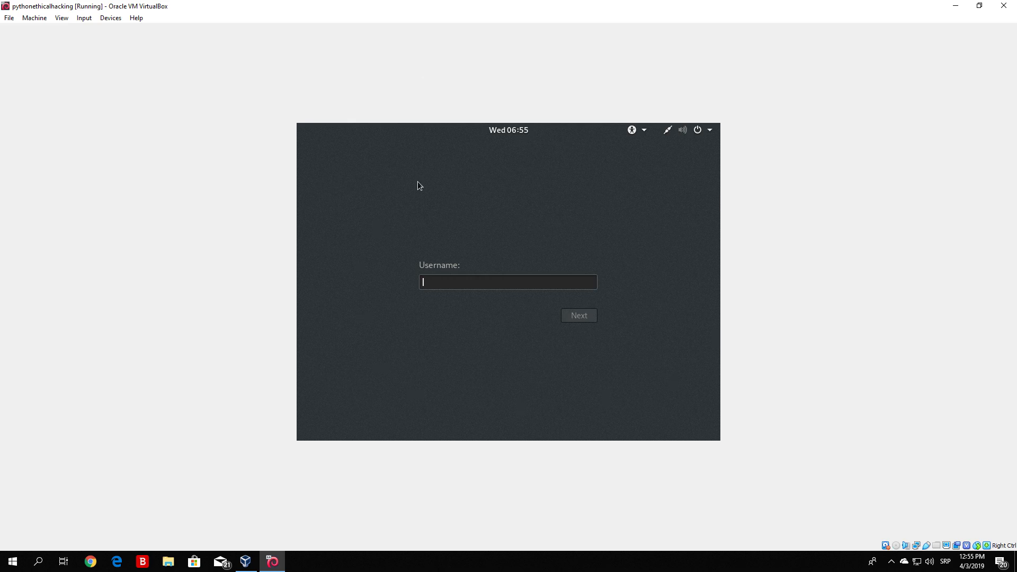
Sign in to the installed Kali system as root with the account password.
{"action": "key", "text": "Return"}
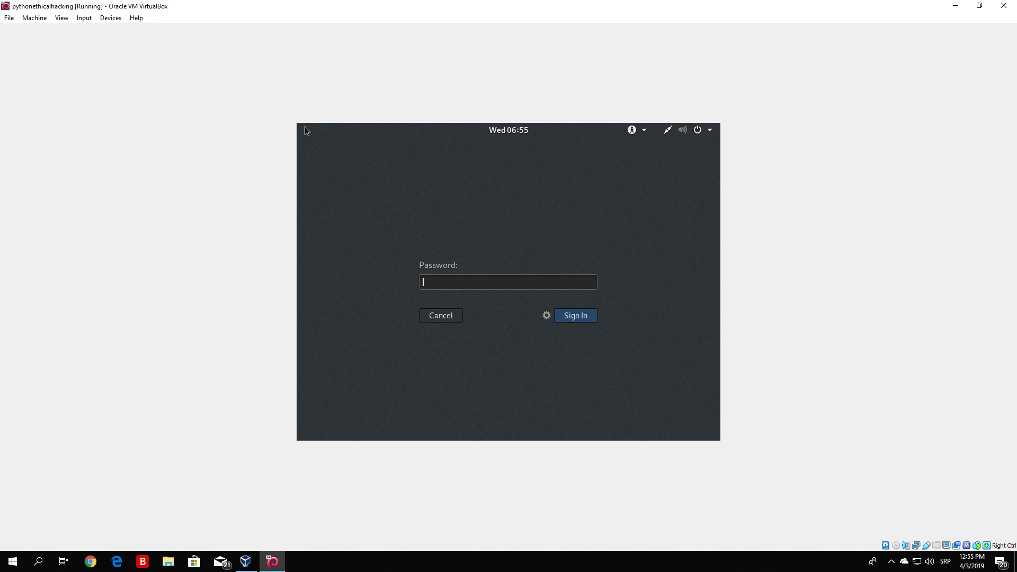
{"action": "key", "text": "Return"}
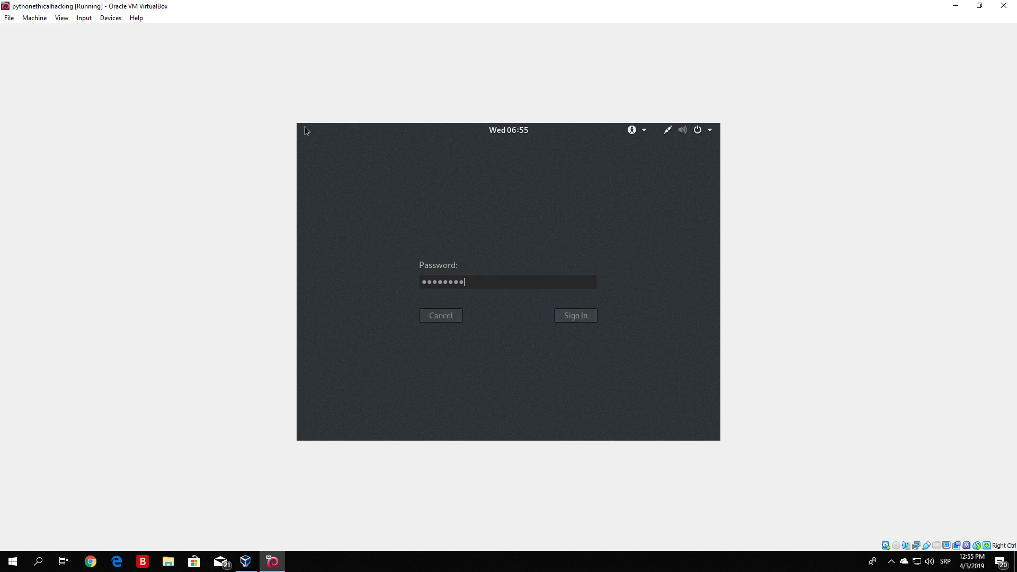